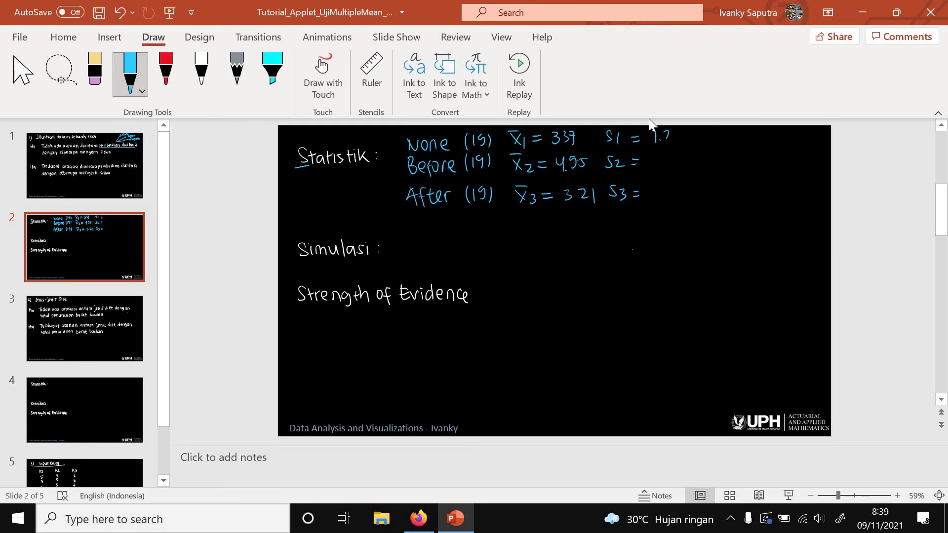
# Step: Handwrite the standard deviations s1 = 1.26, s2 = 1.31 and s3 = 1.4 on the three group rows under Statistik
pyautogui.click(664, 167)
pyautogui.moveTo(680, 153)
pyautogui.mouseDown()
pyautogui.moveTo(657, 196)
pyautogui.moveTo(678, 190)
pyautogui.mouseUp()
pyautogui.click(663, 194)
pyautogui.moveTo(676, 181); pyautogui.dragTo(676, 202)
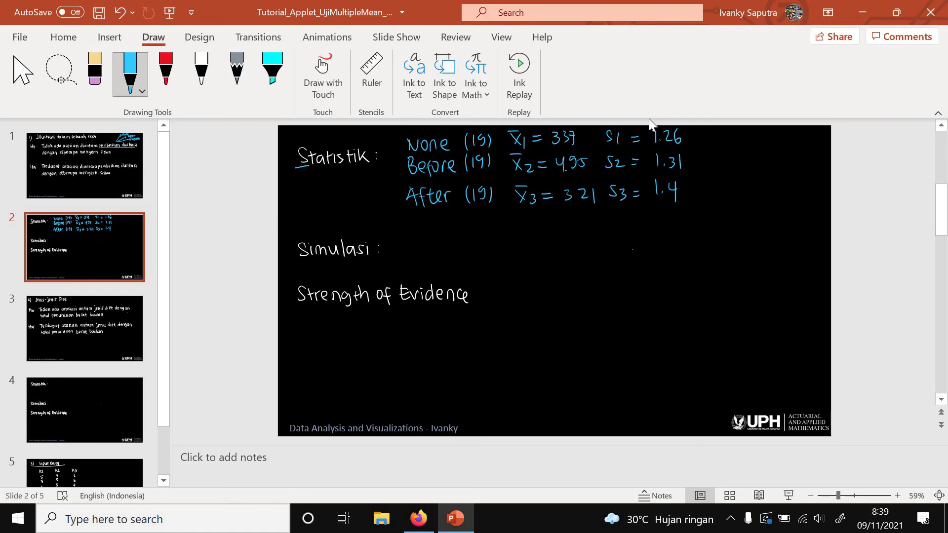
# Step: Handwrite "MAD =" beside the group statistics on the slide
pyautogui.moveTo(729, 162)
pyautogui.mouseDown()
pyautogui.moveTo(730, 143)
pyautogui.moveTo(741, 158)
pyautogui.moveTo(770, 146)
pyautogui.moveTo(760, 160)
pyautogui.mouseUp()
pyautogui.moveTo(722, 179); pyautogui.dragTo(730, 178)
pyautogui.moveTo(722, 183); pyautogui.dragTo(733, 182)
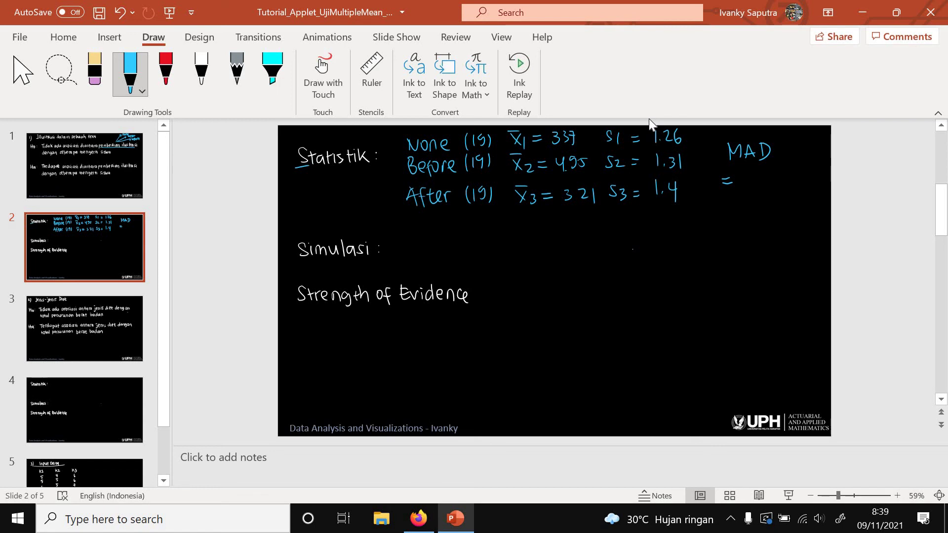
# Step: Switch to Firefox and open the Example 9.1 Comprehension data set from the isi-stats Data Sets page
pyautogui.click(429, 523)
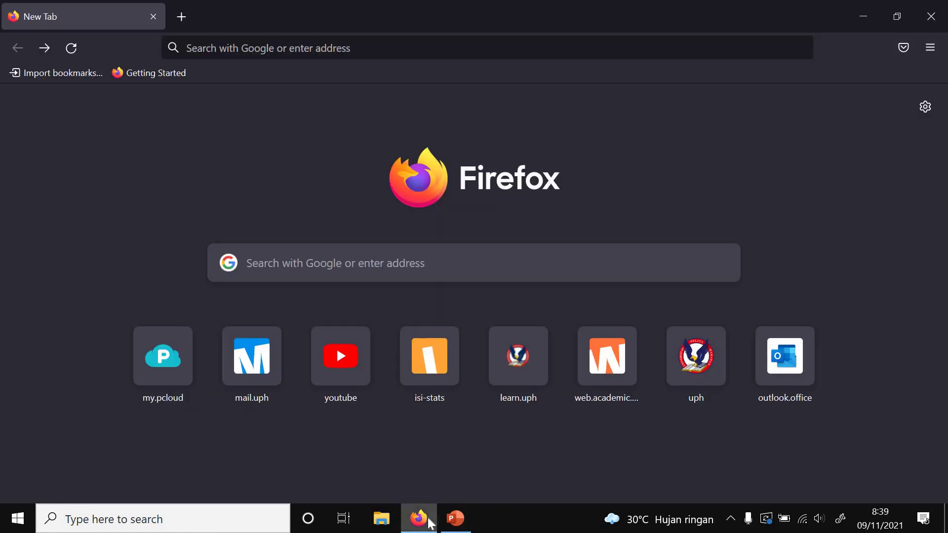
pyautogui.click(430, 358)
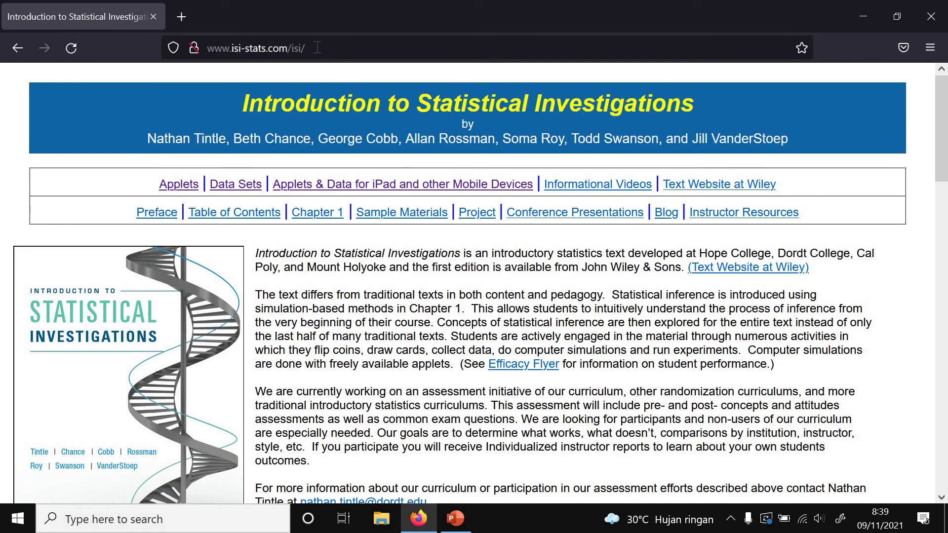
pyautogui.click(245, 184)
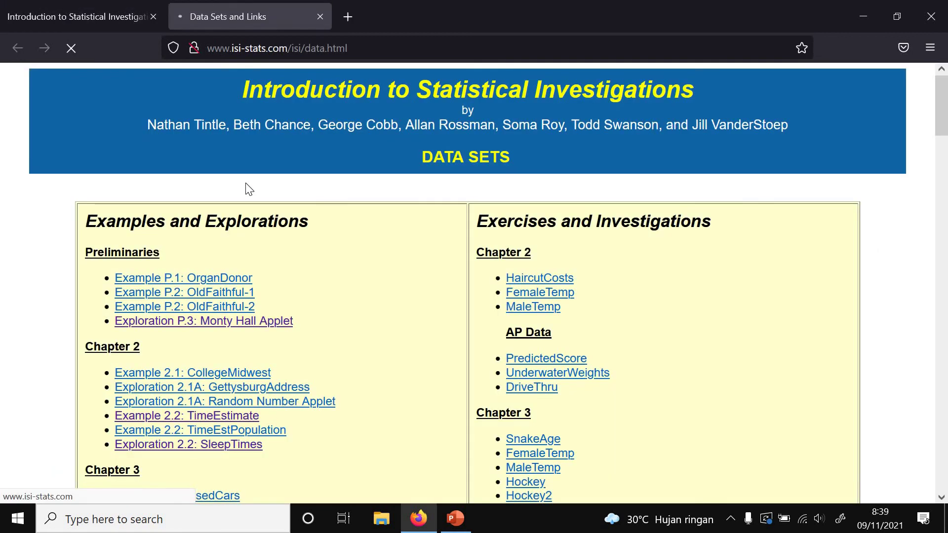
pyautogui.scroll(-6, 943, 192)
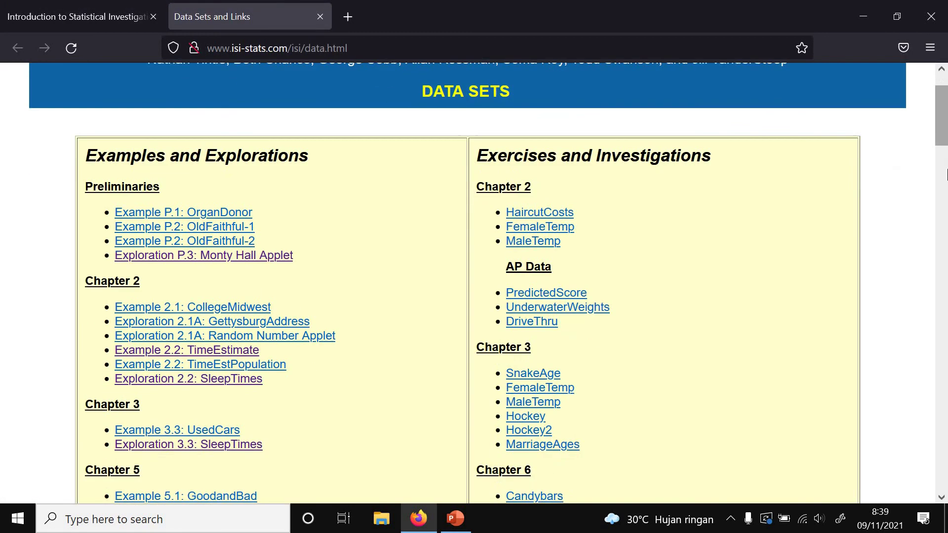
pyautogui.scroll(-5, 943, 193)
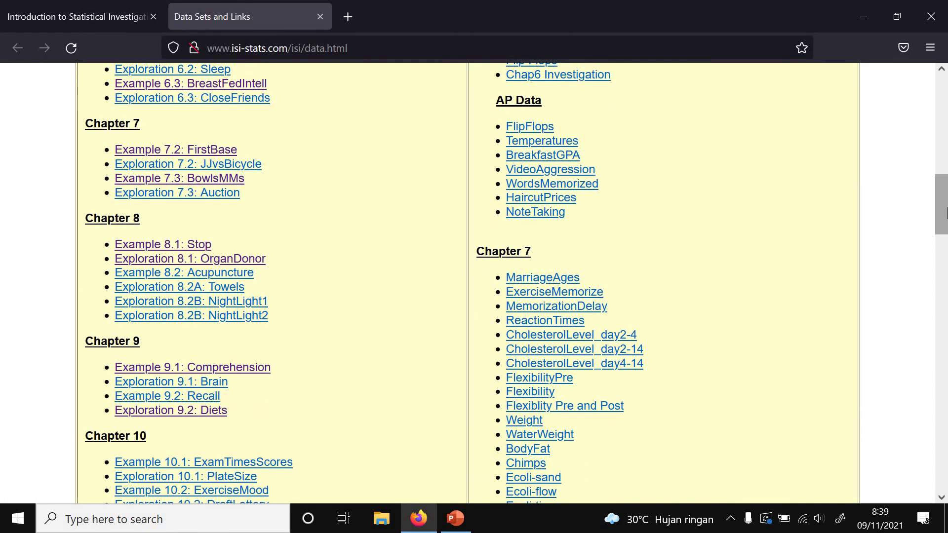
pyautogui.click(246, 371)
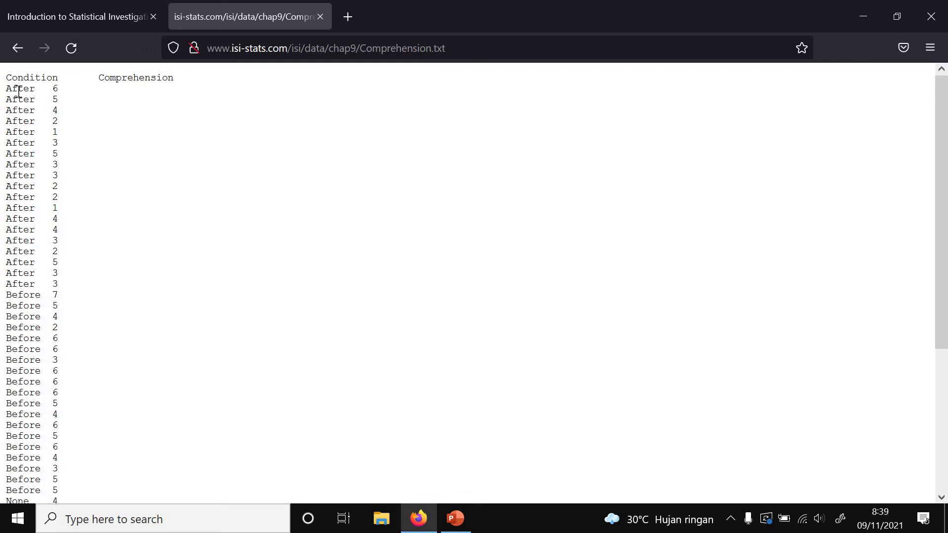
# Step: Highlight the After, Before and None rows in the data listing to examine the three condition groups
pyautogui.moveTo(7, 88); pyautogui.dragTo(64, 290)
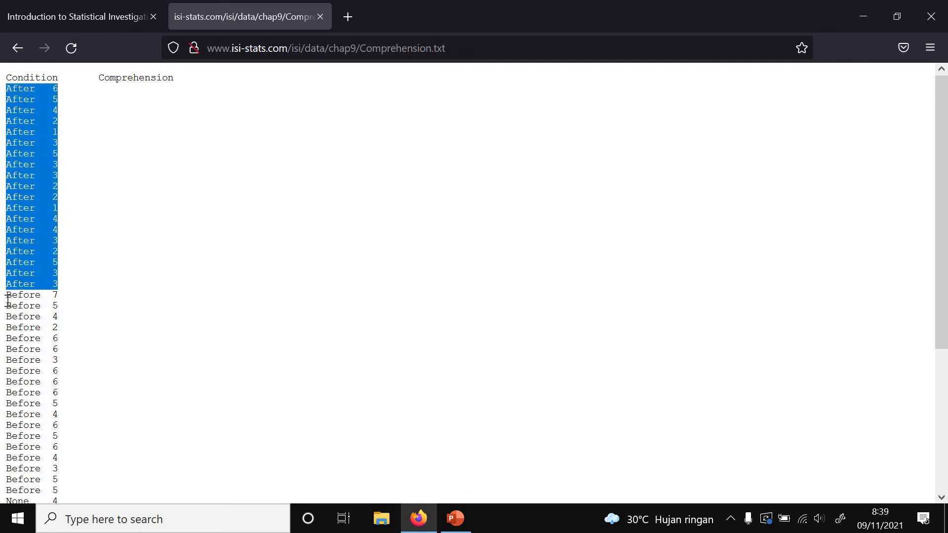
pyautogui.moveTo(8, 299); pyautogui.dragTo(64, 388)
pyautogui.scroll(-3, 67, 393)
pyautogui.scroll(-2, 68, 393)
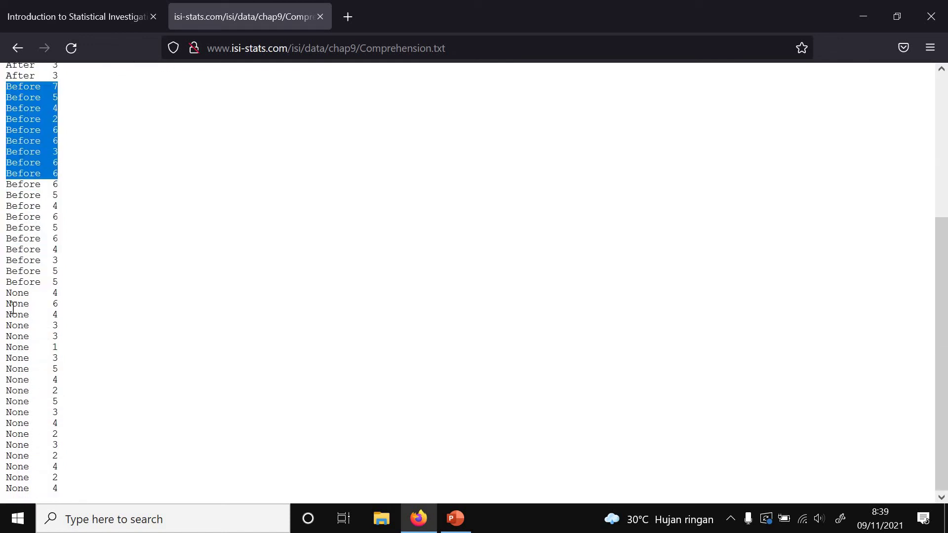
pyautogui.click(73, 381)
pyautogui.moveTo(6, 291); pyautogui.dragTo(75, 422)
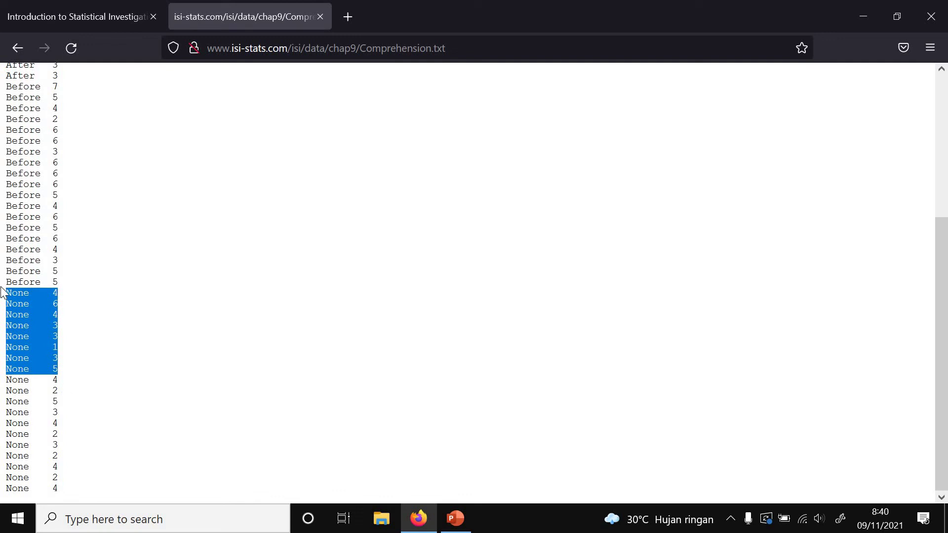
# Step: Copy the entire Comprehension data listing, including its header line
pyautogui.rightClick(18, 281)
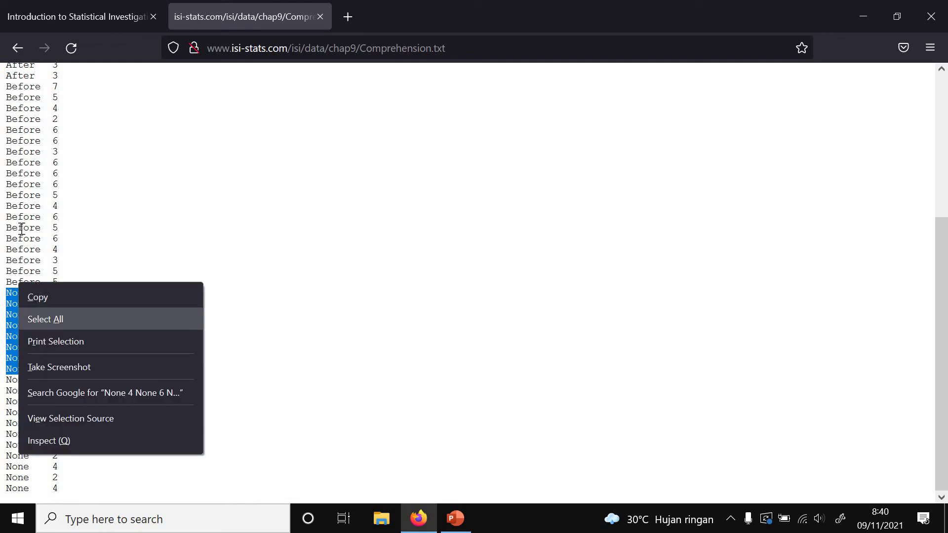
pyautogui.click(38, 316)
pyautogui.rightClick(22, 229)
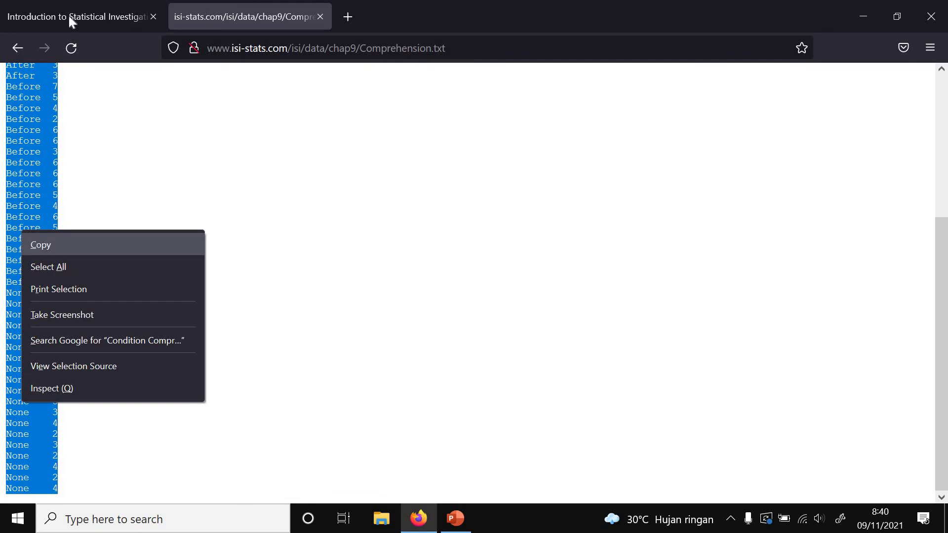
pyautogui.click(31, 241)
# Step: Open the Multiple Means applet from the Applets page of the Introduction to Statistical Investigations site
pyautogui.click(63, 27)
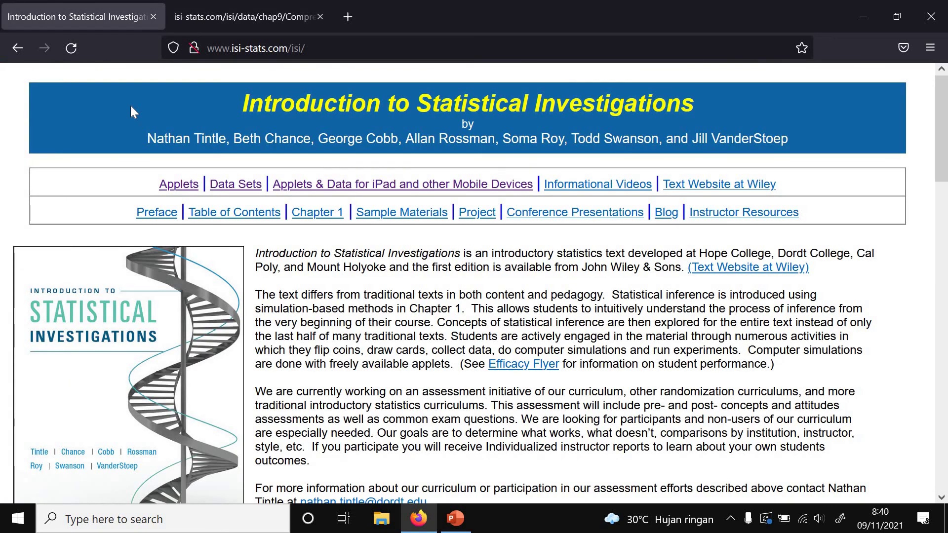
pyautogui.click(179, 183)
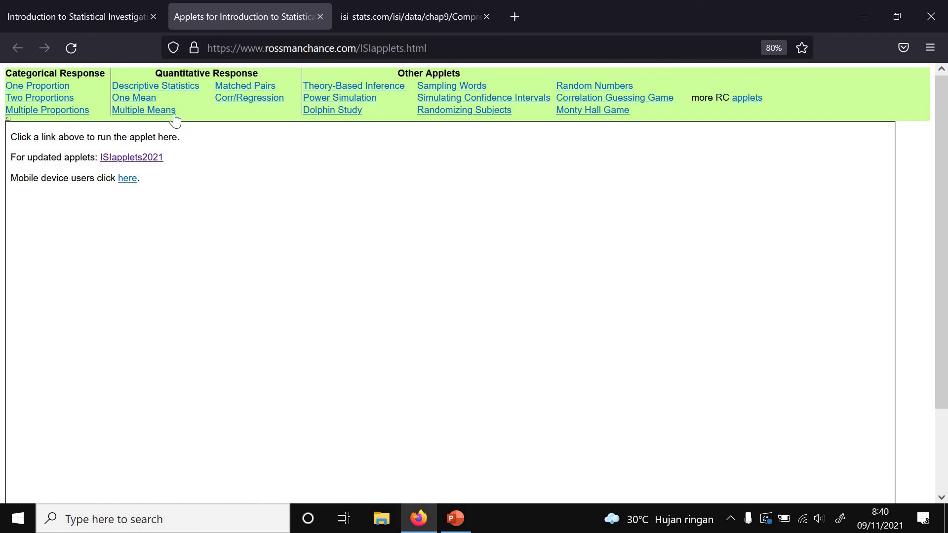
pyautogui.click(162, 113)
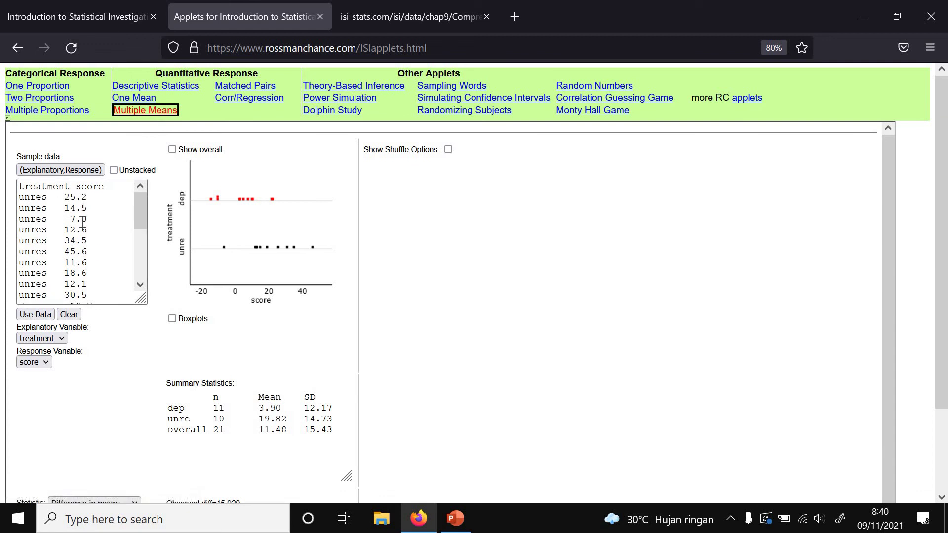
# Step: Replace the applet's sample data with the copied Comprehension data and load it for analysis
pyautogui.click(74, 318)
pyautogui.click(69, 244)
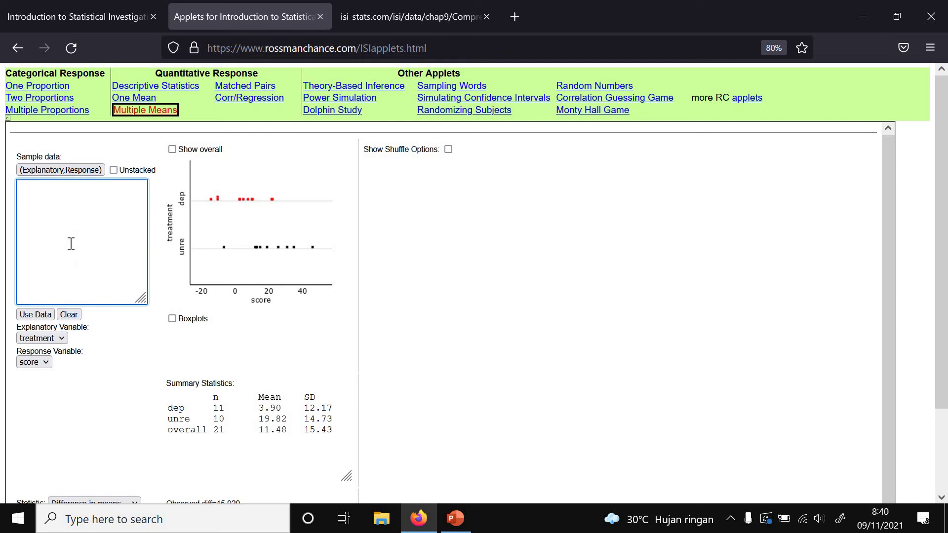
pyautogui.rightClick(71, 244)
pyautogui.click(108, 351)
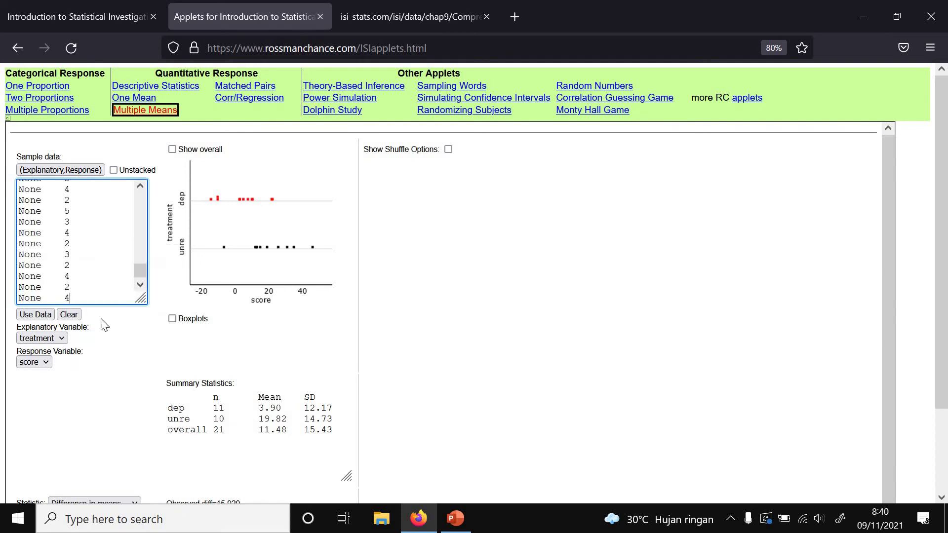
pyautogui.click(48, 318)
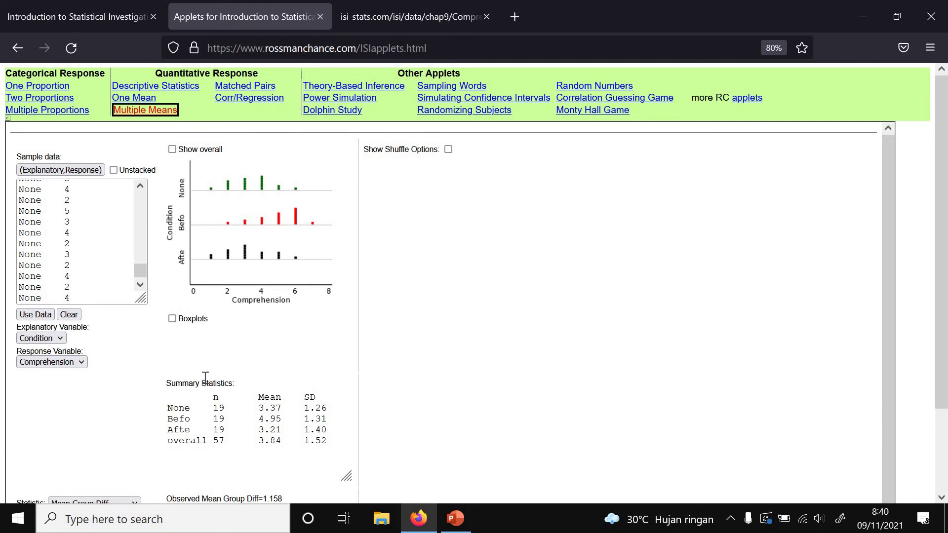
# Step: Show the shuffle options and shuffle the responses once
pyautogui.scroll(-3, 206, 383)
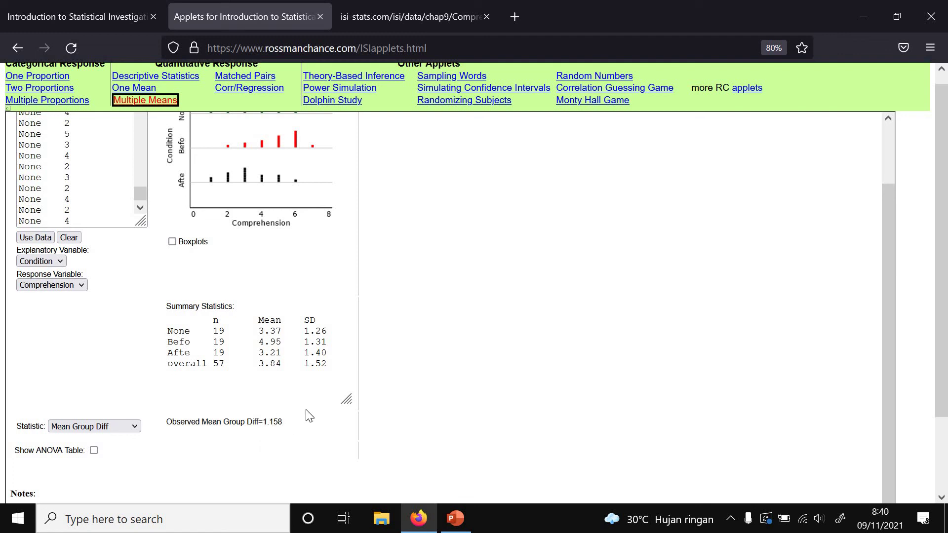
pyautogui.scroll(2, 393, 325)
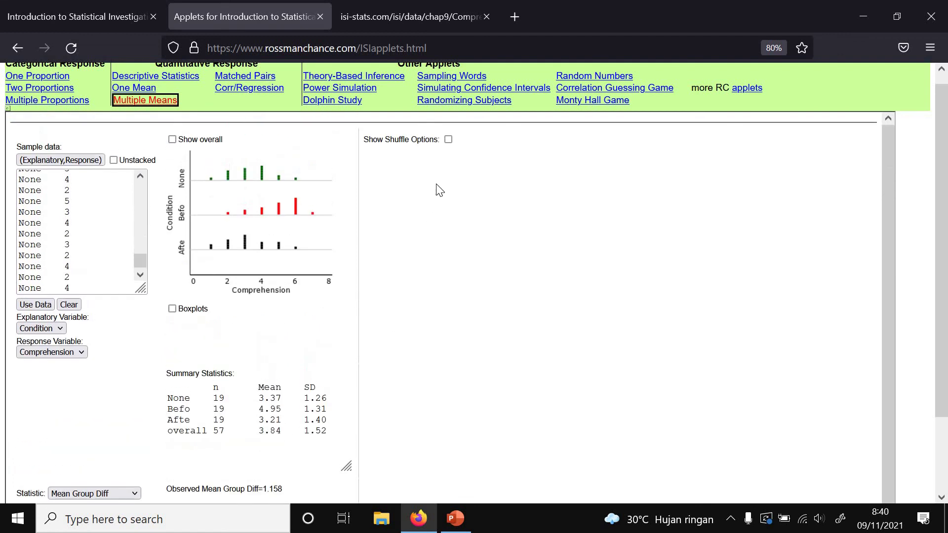
pyautogui.click(448, 140)
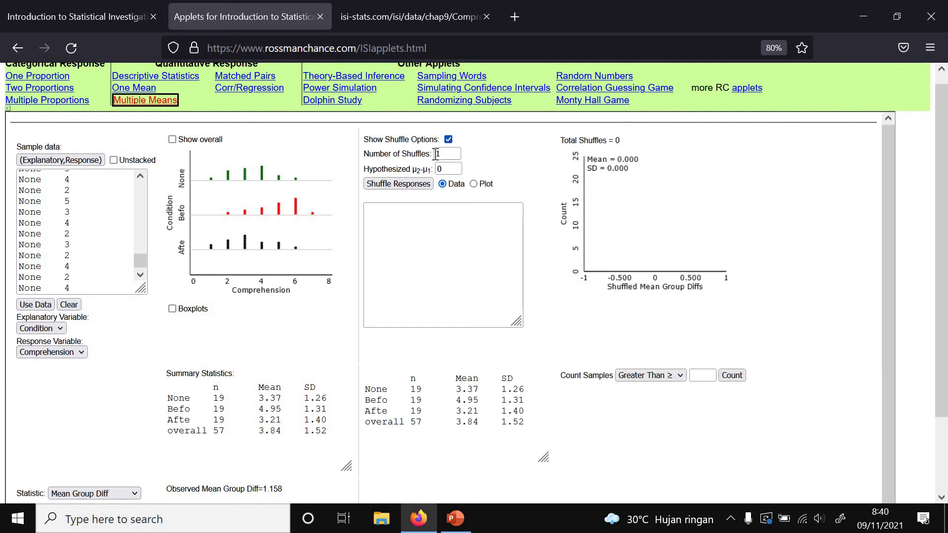
pyautogui.click(420, 186)
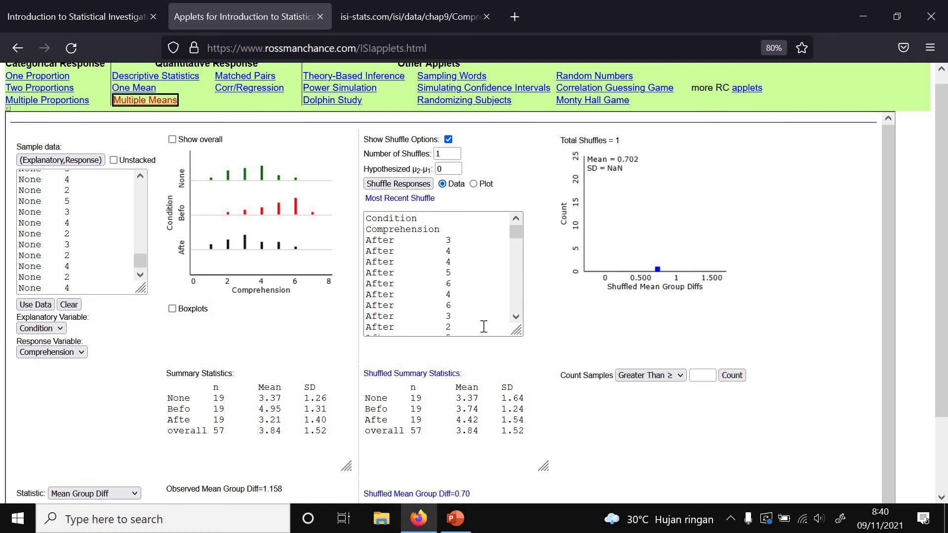
# Step: Set the number of shuffles to 99 and shuffle the responses again
pyautogui.scroll(-2, 482, 324)
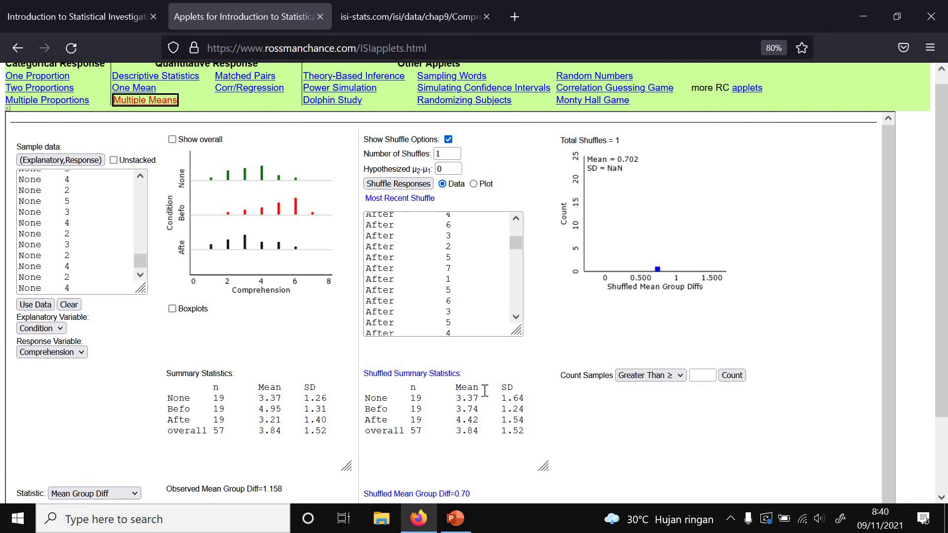
pyautogui.scroll(-2, 485, 391)
pyautogui.scroll(2, 468, 223)
pyautogui.doubleClick(441, 165)
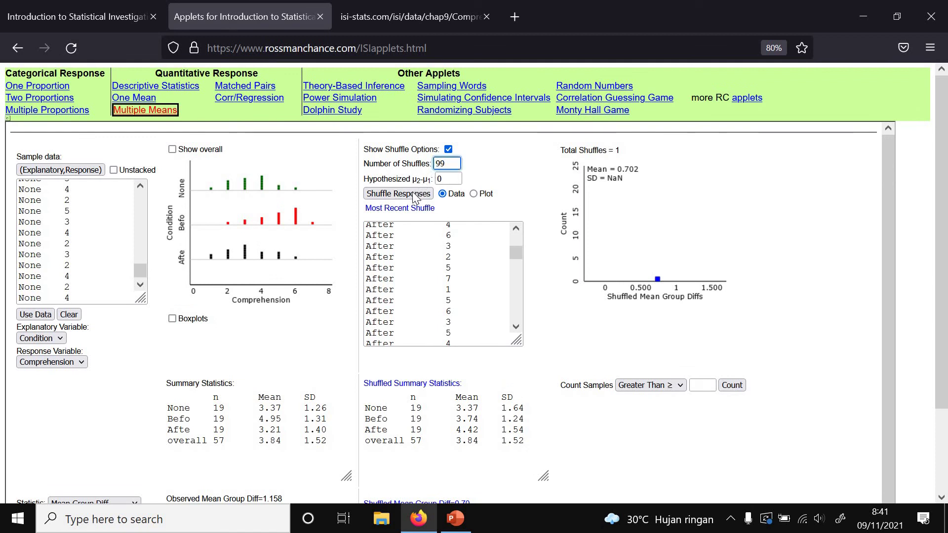
pyautogui.click(402, 194)
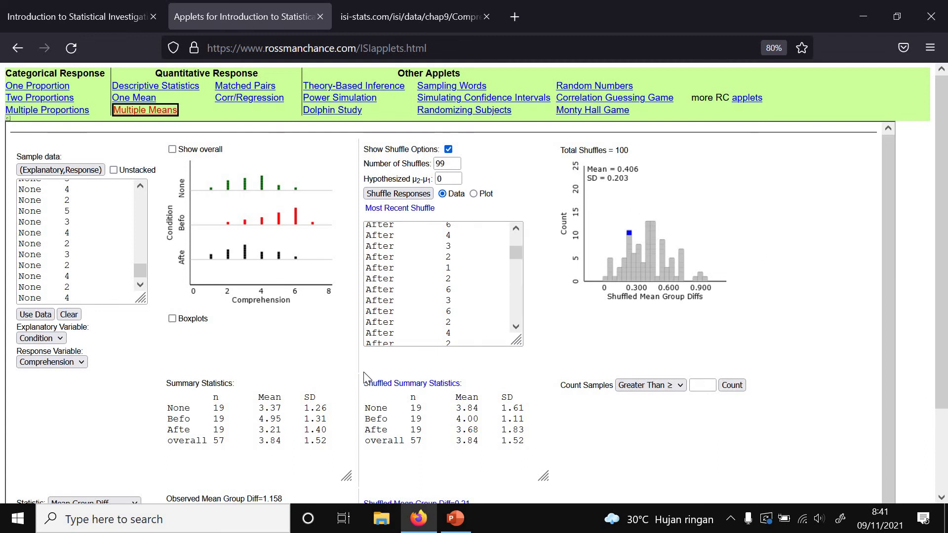
# Step: Count the shuffled samples with a mean group difference greater than or equal to 1.158
pyautogui.scroll(-2, 366, 378)
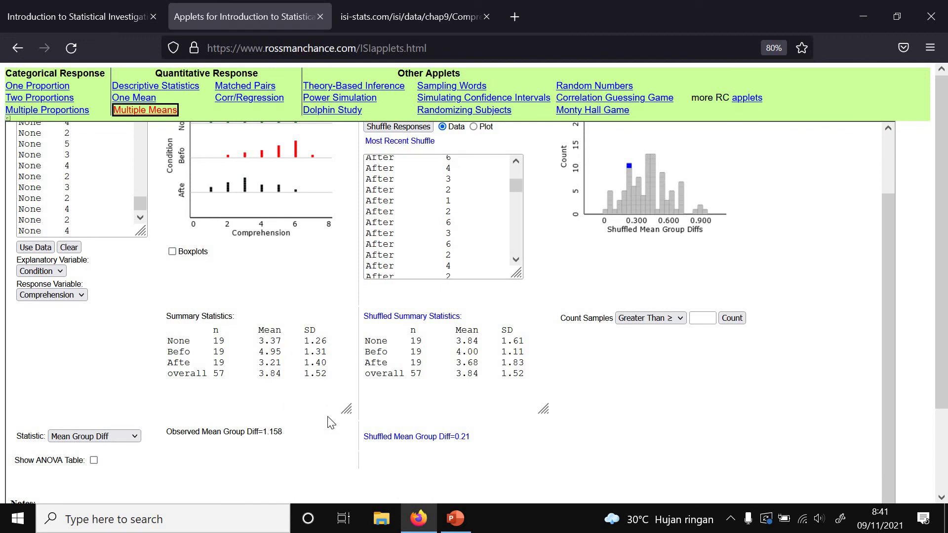
pyautogui.click(701, 319)
pyautogui.click(732, 318)
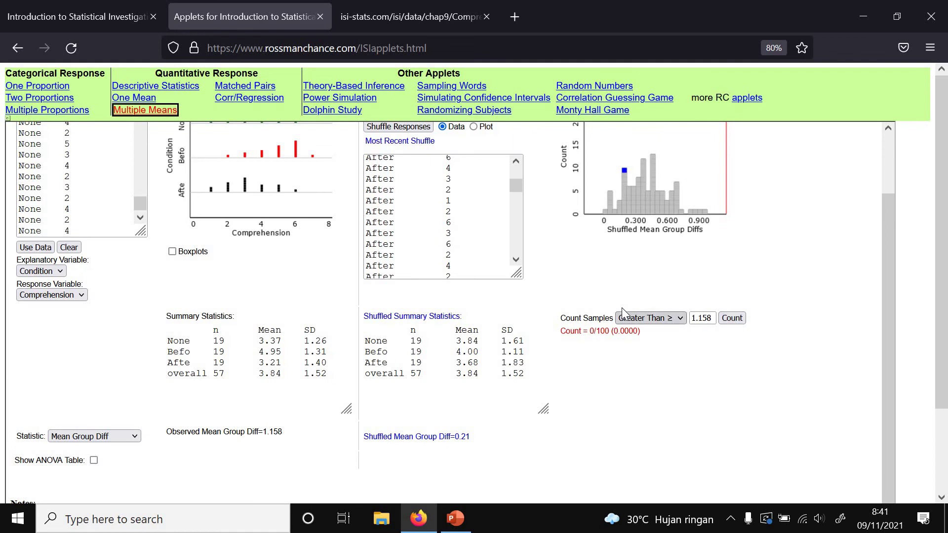
# Step: Set the number of shuffles to 900, run the shuffles, and check the total shuffles and the sample count
pyautogui.scroll(3, 621, 307)
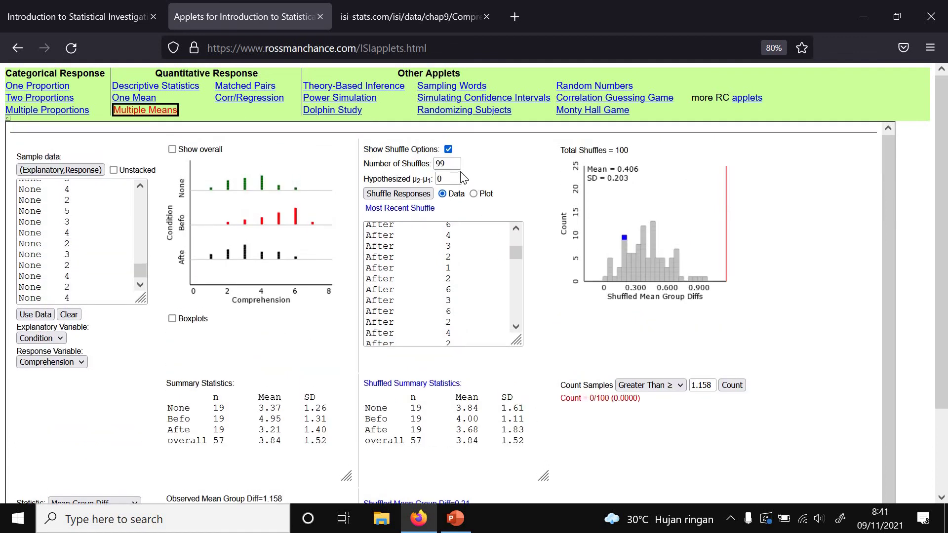
pyautogui.click(444, 165)
pyautogui.doubleClick(444, 167)
pyautogui.write('1')
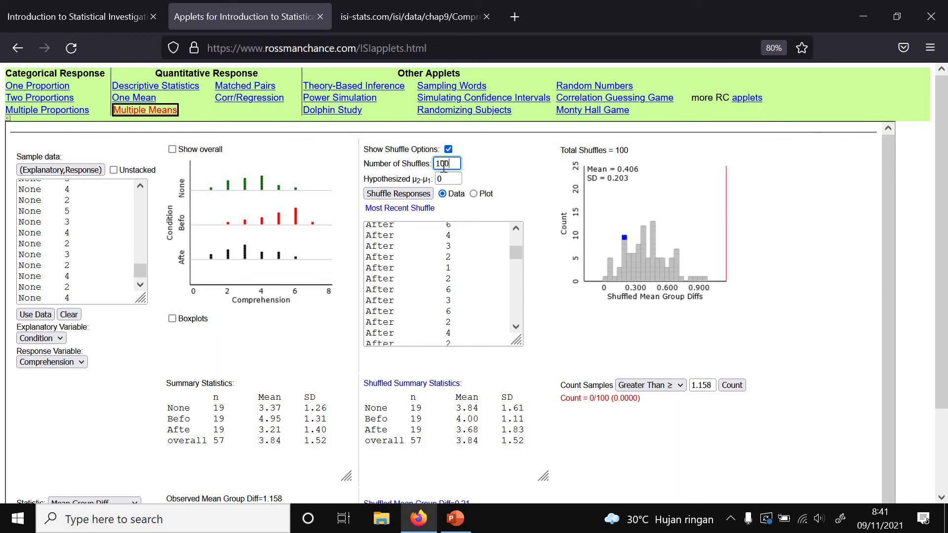
pyautogui.write('0')
pyautogui.press('BackSpace')
pyautogui.press('BackSpace')
pyautogui.write('9000')
pyautogui.click(411, 194)
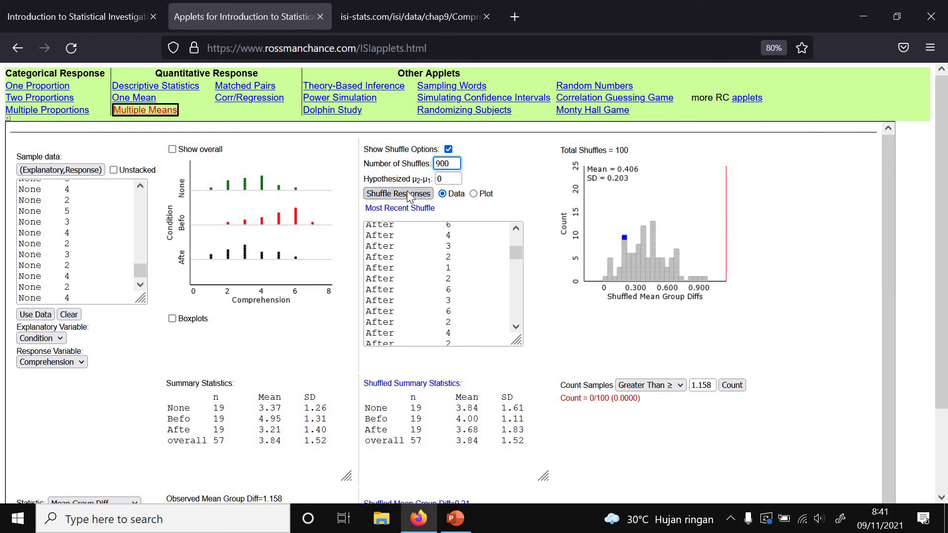
pyautogui.doubleClick(624, 150)
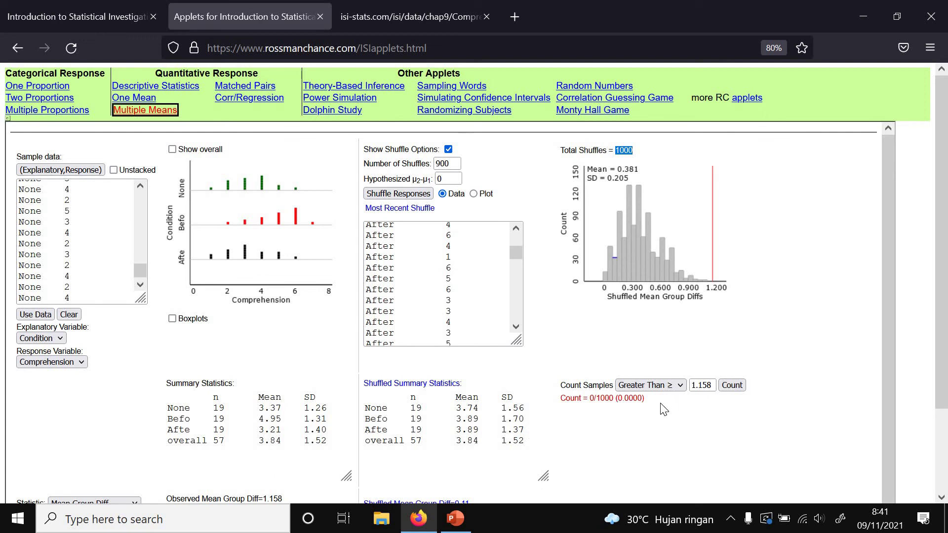
pyautogui.scroll(-2, 591, 418)
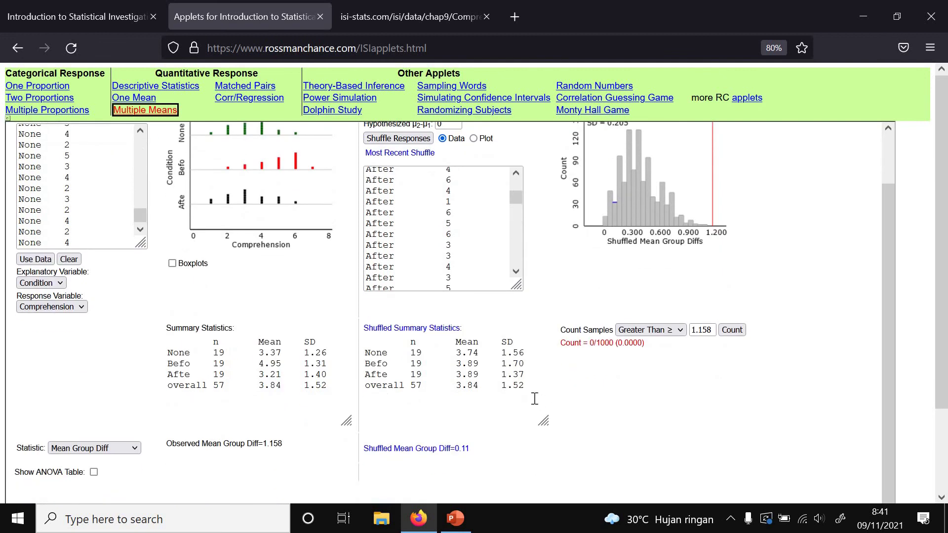
# Step: Switch to PowerPoint and handwrite a check mark beside Simulasi and "p.value = 0 < 0.05" beside Strength of Evidence
pyautogui.hotkey('alt', 'Tab')
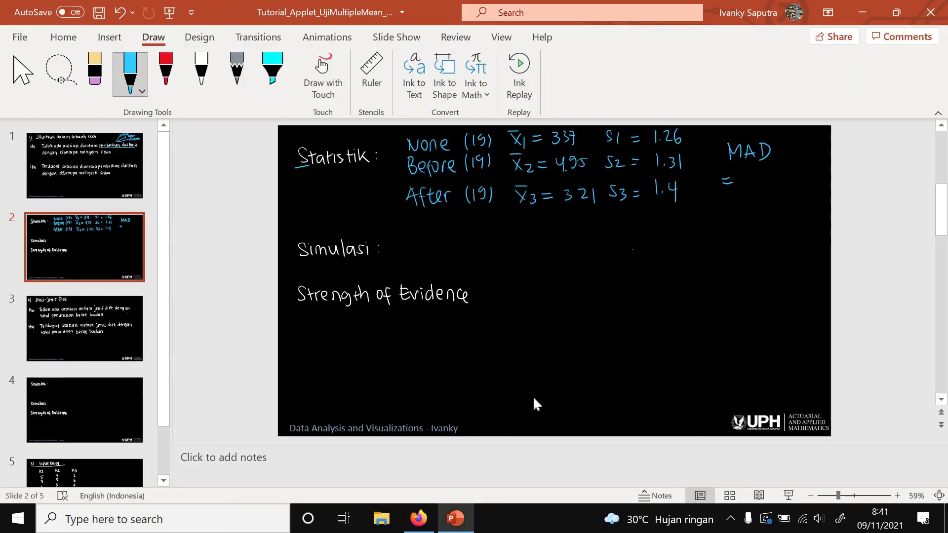
pyautogui.moveTo(406, 243); pyautogui.dragTo(437, 220)
pyautogui.moveTo(509, 286)
pyautogui.mouseDown()
pyautogui.moveTo(510, 307)
pyautogui.moveTo(519, 291)
pyautogui.mouseUp()
pyautogui.moveTo(524, 286); pyautogui.dragTo(531, 284)
pyautogui.moveTo(534, 293)
pyautogui.mouseDown()
pyautogui.moveTo(541, 285)
pyautogui.moveTo(544, 295)
pyautogui.mouseUp()
pyautogui.moveTo(545, 276)
pyautogui.mouseDown()
pyautogui.moveTo(548, 293)
pyautogui.moveTo(559, 292)
pyautogui.mouseUp()
pyautogui.moveTo(563, 287)
pyautogui.mouseDown()
pyautogui.moveTo(570, 280)
pyautogui.moveTo(595, 289)
pyautogui.mouseUp()
pyautogui.moveTo(583, 292)
pyautogui.mouseDown()
pyautogui.moveTo(609, 282)
pyautogui.moveTo(646, 296)
pyautogui.moveTo(665, 282)
pyautogui.moveTo(690, 293)
pyautogui.mouseUp()
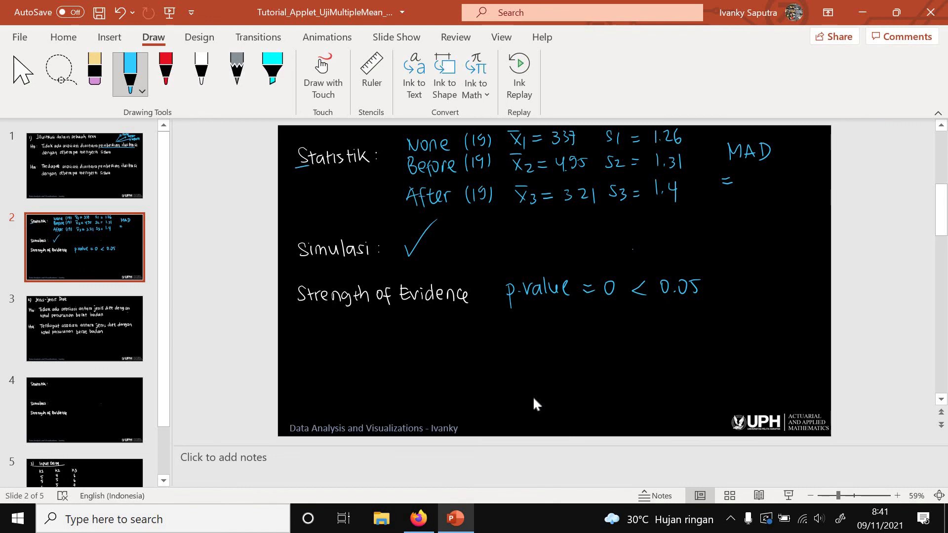
# Step: Handwrite the conclusion "sudah ada bukti utk menolak Ho" below Strength of Evidence on slide 2
pyautogui.moveTo(310, 333); pyautogui.dragTo(303, 345)
pyautogui.moveTo(312, 334)
pyautogui.mouseDown()
pyautogui.moveTo(335, 346)
pyautogui.moveTo(422, 341)
pyautogui.mouseUp()
pyautogui.moveTo(420, 332)
pyautogui.mouseDown()
pyautogui.moveTo(450, 343)
pyautogui.moveTo(457, 331)
pyautogui.mouseUp()
pyautogui.moveTo(455, 326); pyautogui.dragTo(454, 342)
pyautogui.moveTo(462, 330)
pyautogui.mouseDown()
pyautogui.moveTo(462, 342)
pyautogui.moveTo(492, 340)
pyautogui.mouseUp()
pyautogui.moveTo(498, 327)
pyautogui.mouseDown()
pyautogui.moveTo(499, 341)
pyautogui.moveTo(503, 331)
pyautogui.mouseUp()
pyautogui.moveTo(506, 324)
pyautogui.mouseDown()
pyautogui.moveTo(516, 341)
pyautogui.moveTo(542, 329)
pyautogui.moveTo(560, 339)
pyautogui.mouseUp()
pyautogui.moveTo(564, 340); pyautogui.dragTo(580, 327)
pyautogui.moveTo(591, 324)
pyautogui.mouseDown()
pyautogui.moveTo(592, 339)
pyautogui.moveTo(600, 326)
pyautogui.moveTo(606, 338)
pyautogui.mouseUp()
pyautogui.moveTo(612, 322); pyautogui.dragTo(611, 338)
pyautogui.moveTo(620, 327)
pyautogui.mouseDown()
pyautogui.moveTo(622, 340)
pyautogui.moveTo(637, 342)
pyautogui.mouseUp()
pyautogui.moveTo(634, 332)
pyautogui.mouseDown()
pyautogui.moveTo(648, 330)
pyautogui.moveTo(646, 341)
pyautogui.mouseUp()
pyautogui.moveTo(657, 334); pyautogui.dragTo(659, 334)
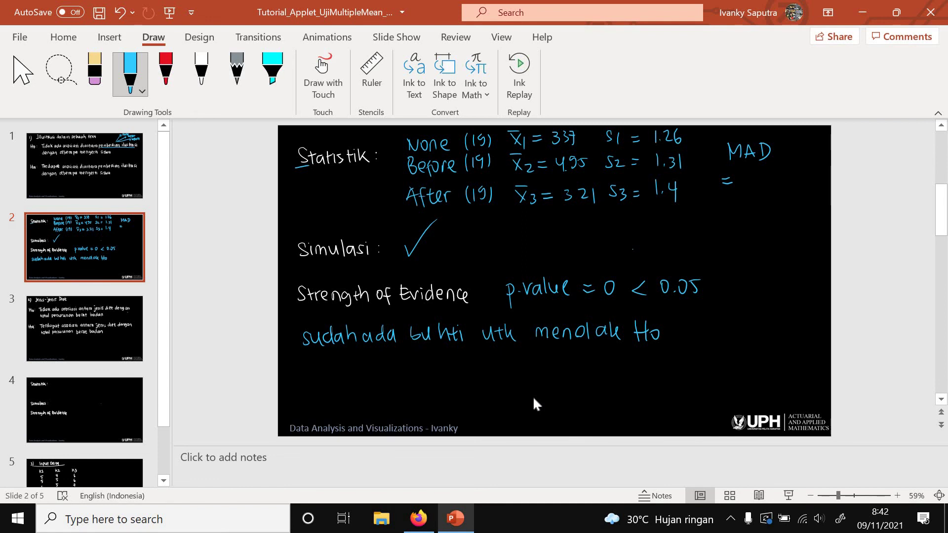
# Step: Open slide 3 and underline the handwritten title "Jenis-jenis Diet"
pyautogui.click(72, 327)
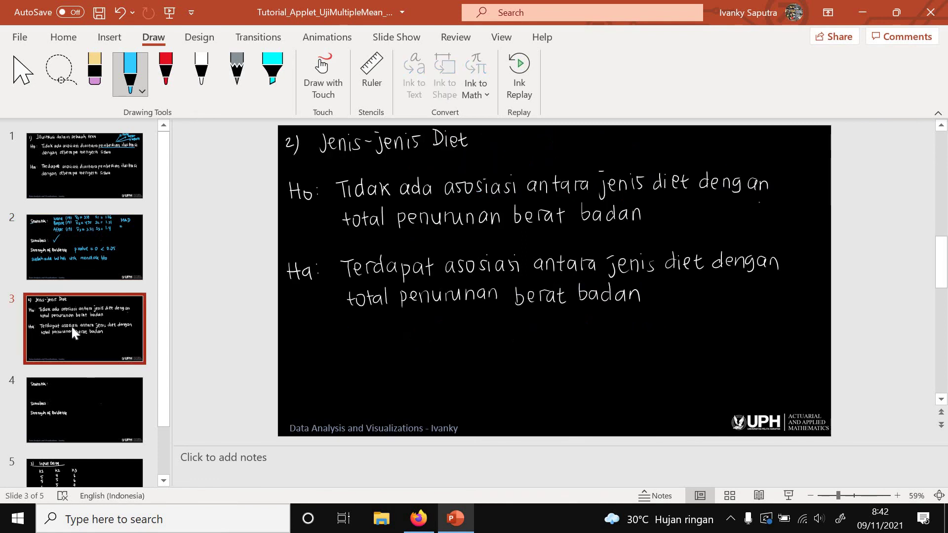
pyautogui.moveTo(319, 157); pyautogui.dragTo(466, 159)
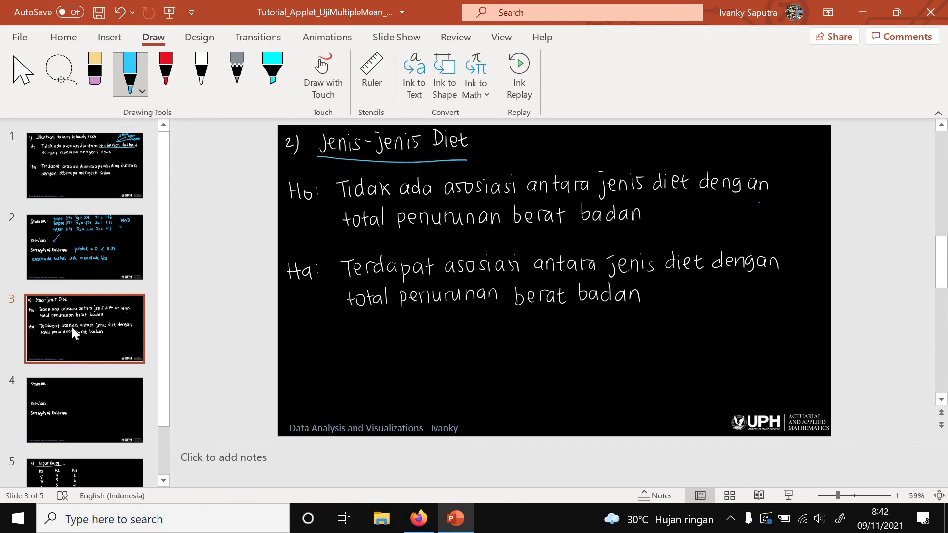
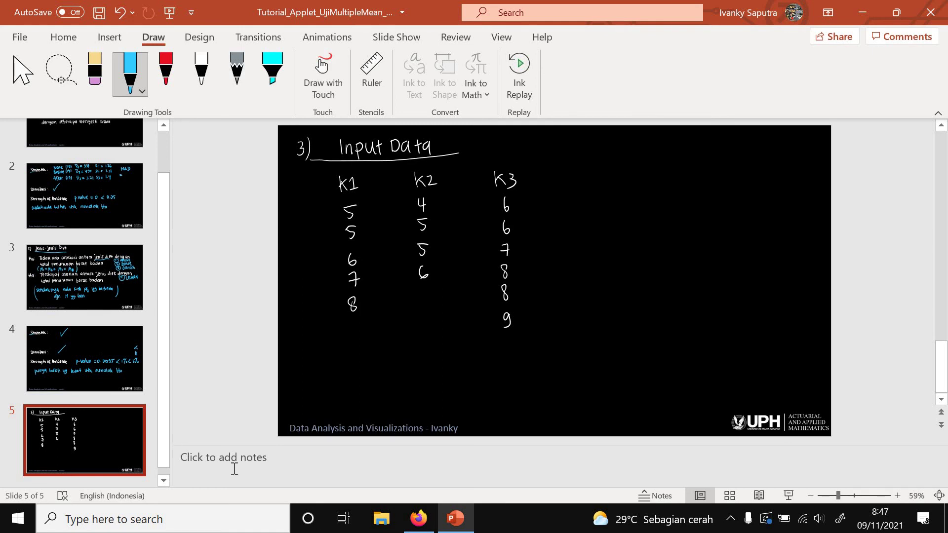
# Step: Switch to Firefox and close the used applet page and the Diets.txt page, keeping the Introduction to Statistical Investigations page
pyautogui.click(423, 517)
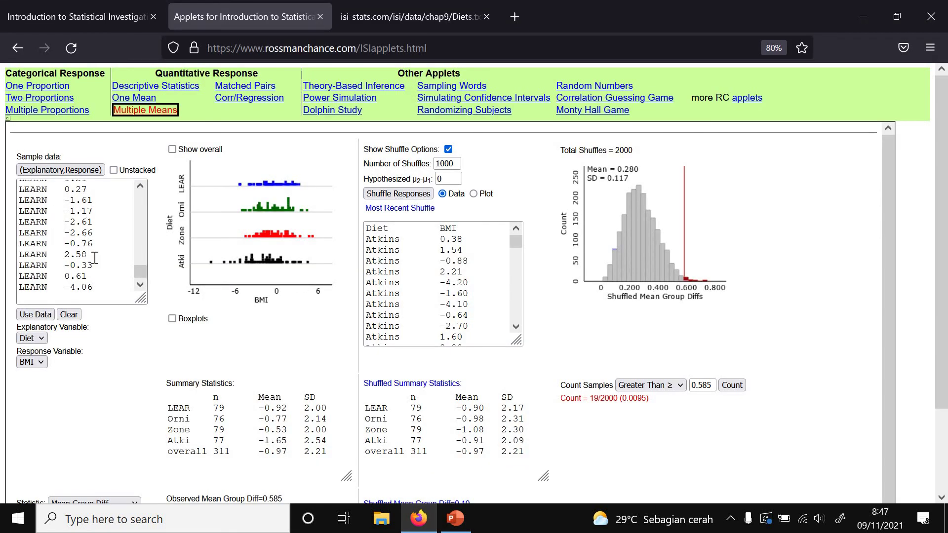
pyautogui.click(391, 9)
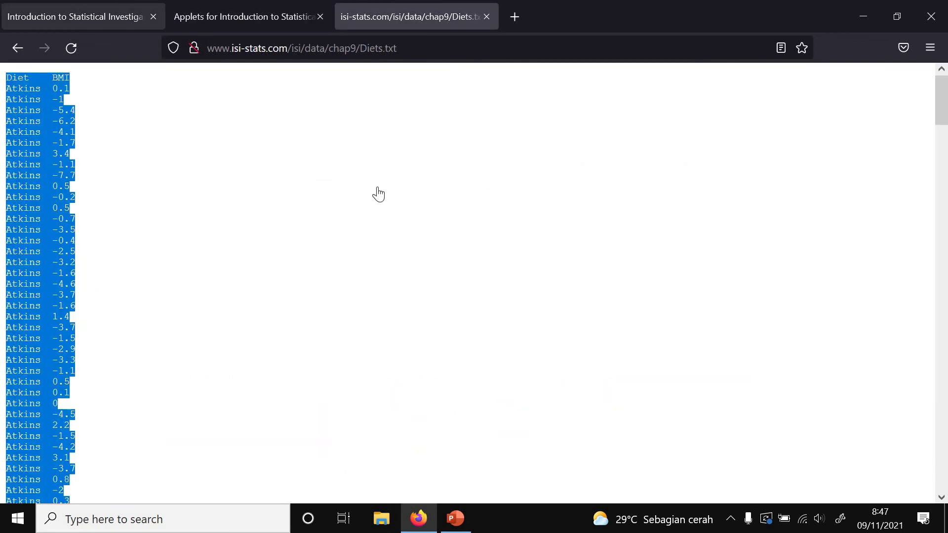
pyautogui.click(120, 6)
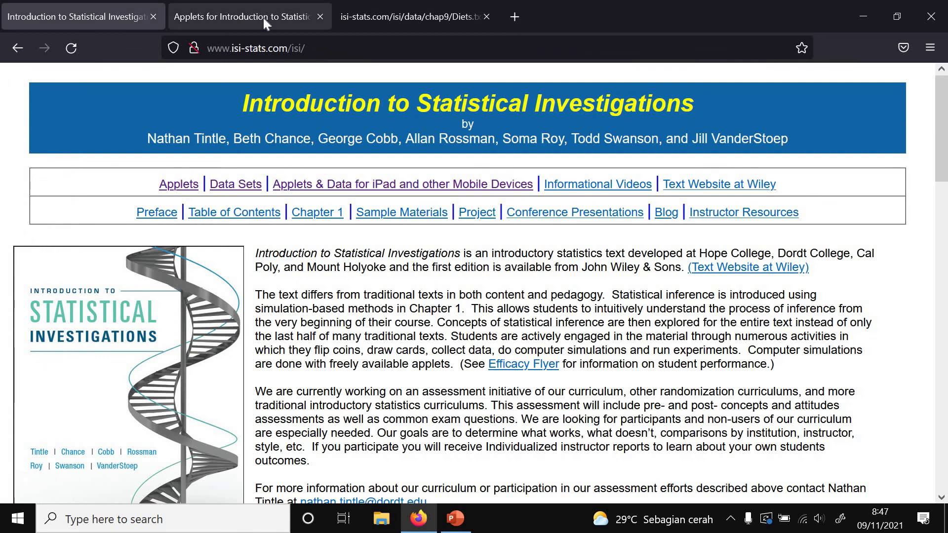
pyautogui.click(253, 8)
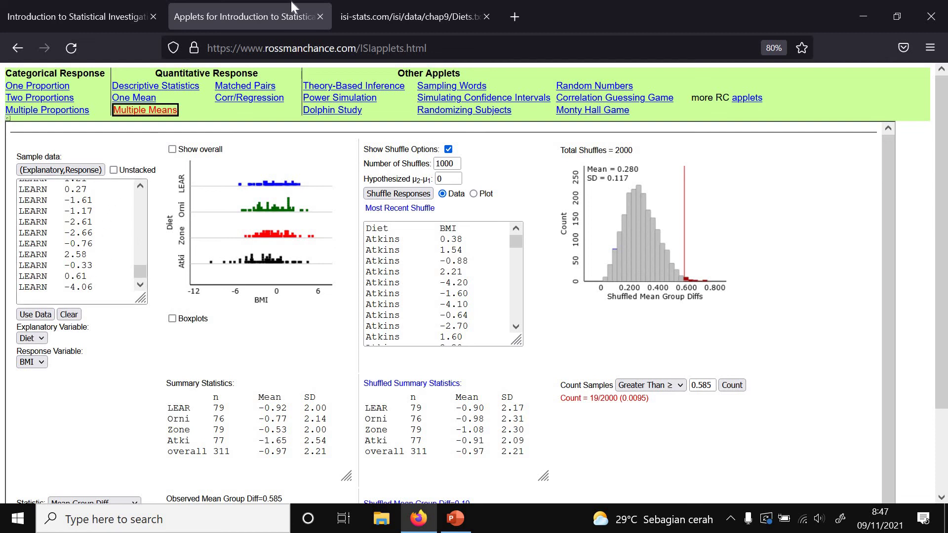
pyautogui.click(321, 15)
pyautogui.click(321, 15)
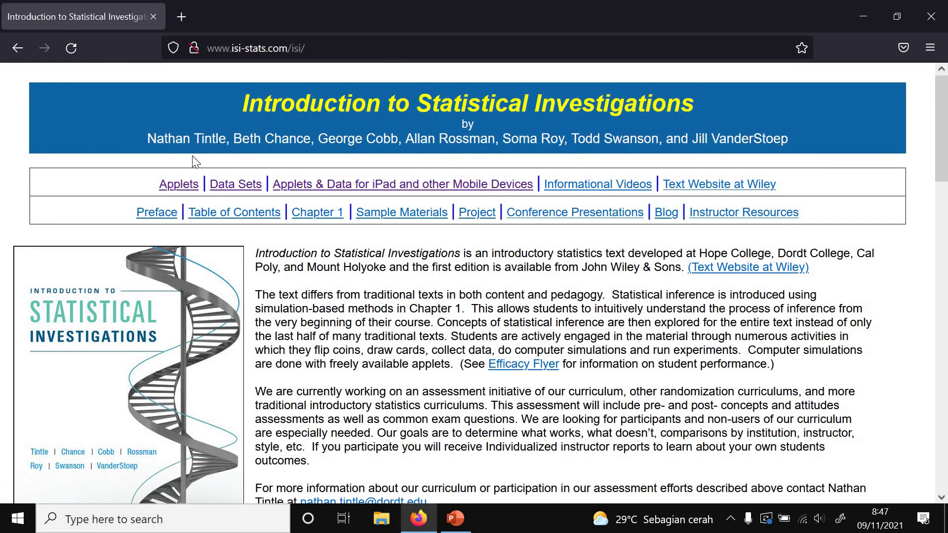
# Step: Open a fresh Multiple Means applet, set its sample data to Unstacked, and widen the data box to fit all five columns
pyautogui.click(180, 185)
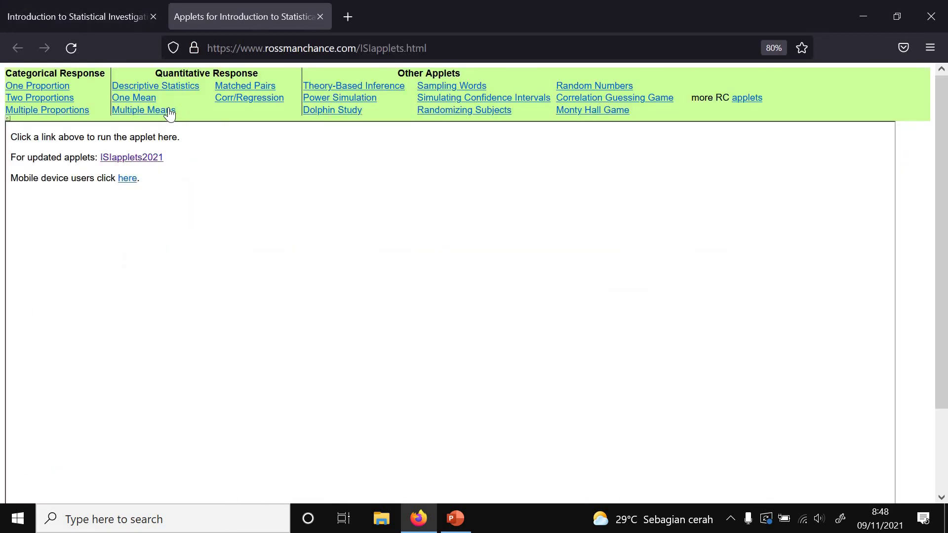
pyautogui.click(169, 111)
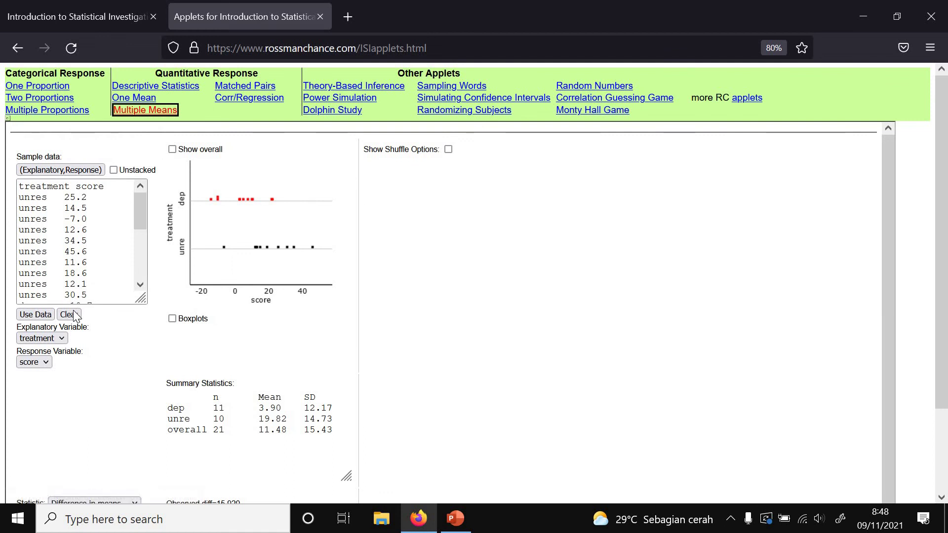
pyautogui.click(114, 170)
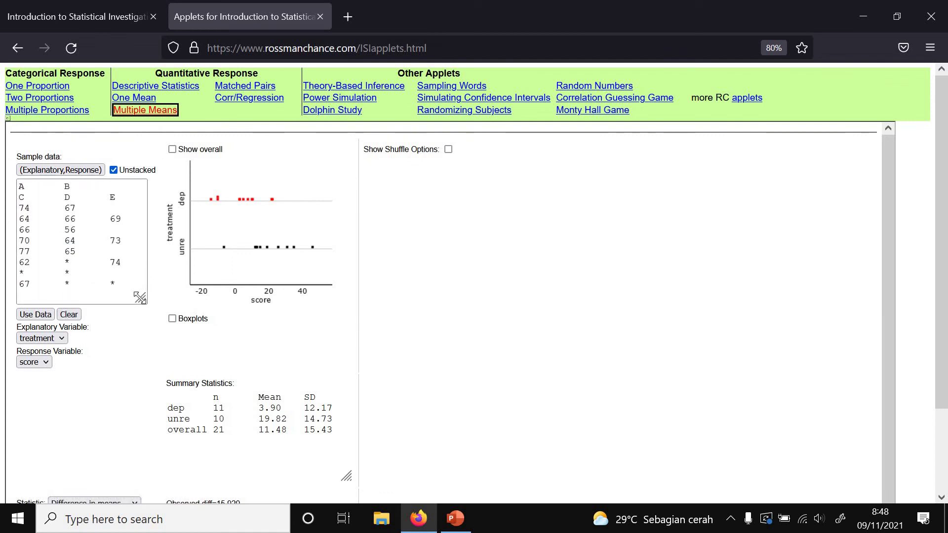
pyautogui.moveTo(140, 298); pyautogui.dragTo(252, 298)
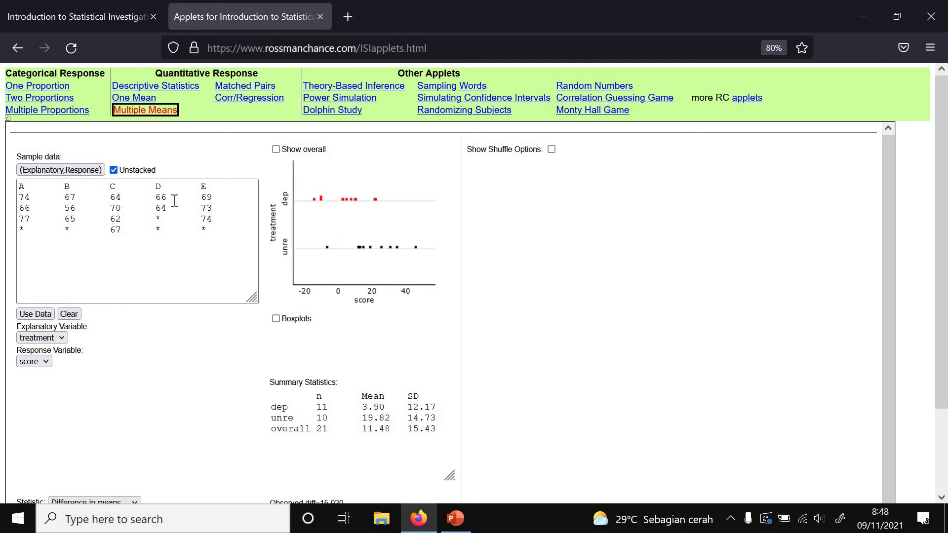
# Step: Load the unstacked example data for groups A to E and review its dotplots, summary statistics and Mean Group Diff
pyautogui.click(42, 318)
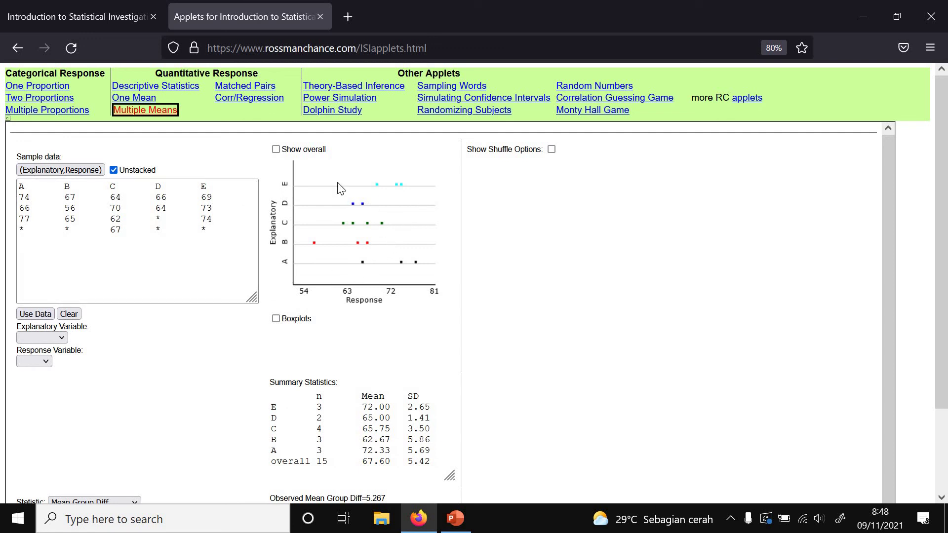
pyautogui.scroll(-2, 423, 345)
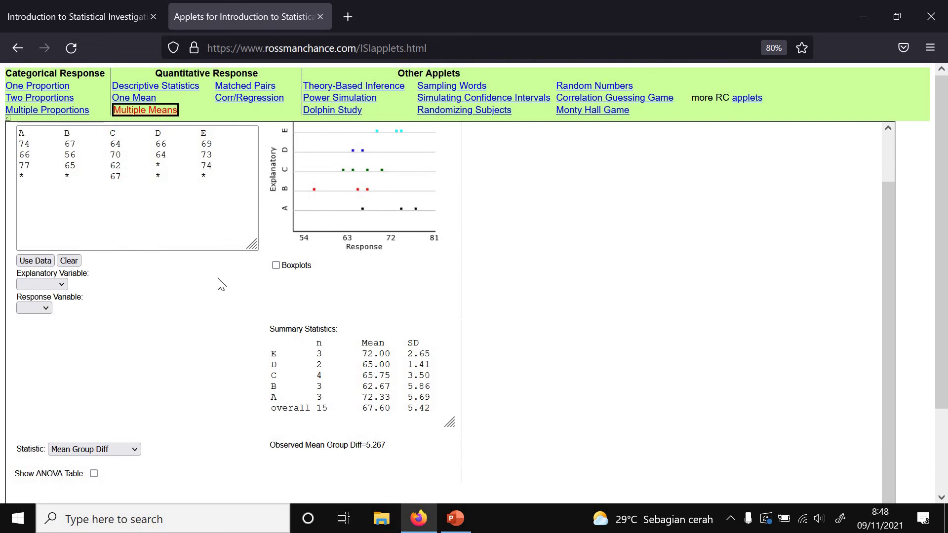
pyautogui.scroll(2, 131, 206)
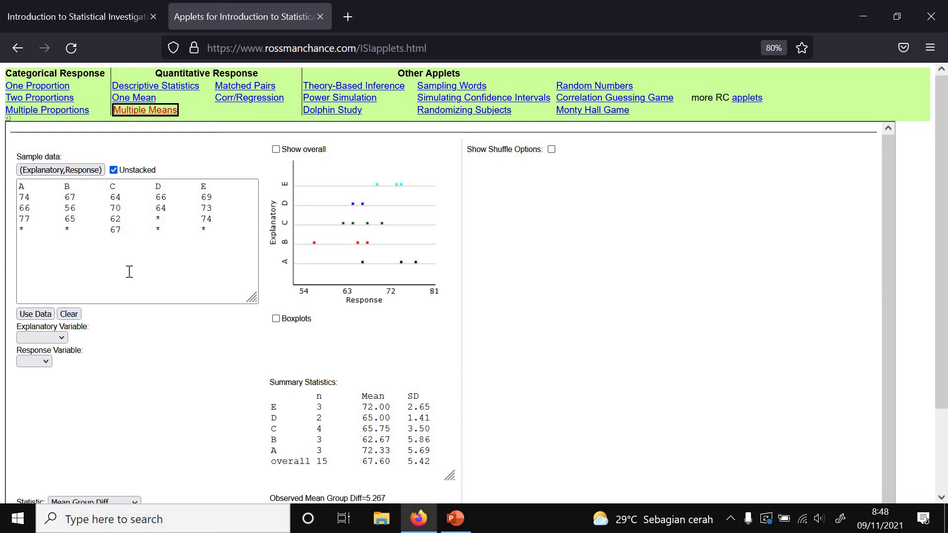
# Step: Switch to PowerPoint and handwrite the null hypothesis "Ho: μ1 = μ2 = μ3" in white beside the Input Data table
pyautogui.hotkey('alt', 'Tab')
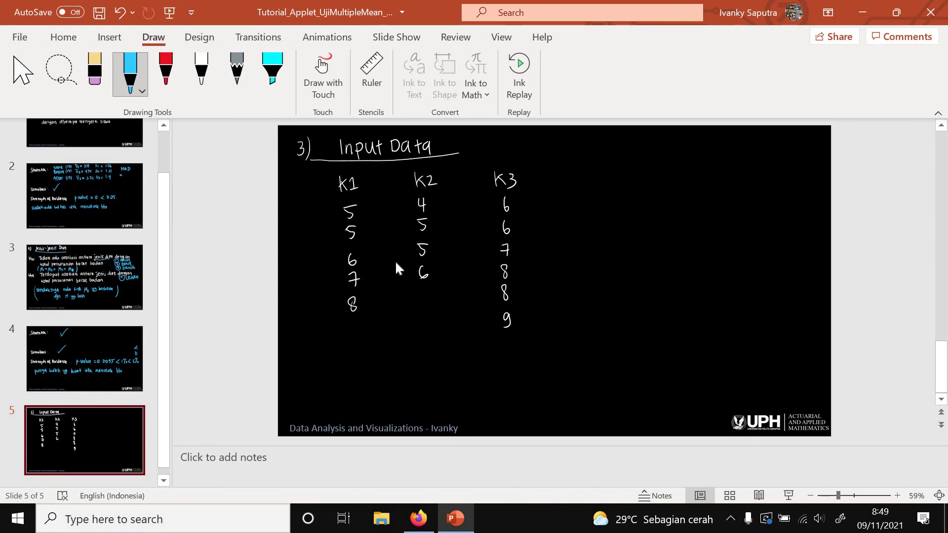
pyautogui.click(202, 69)
pyautogui.moveTo(603, 145)
pyautogui.mouseDown()
pyautogui.moveTo(604, 176)
pyautogui.moveTo(613, 174)
pyautogui.mouseUp()
pyautogui.moveTo(625, 164); pyautogui.dragTo(633, 168)
pyautogui.moveTo(665, 174)
pyautogui.mouseDown()
pyautogui.moveTo(665, 151)
pyautogui.moveTo(681, 172)
pyautogui.mouseUp()
pyautogui.moveTo(691, 159); pyautogui.dragTo(703, 164)
pyautogui.moveTo(711, 174)
pyautogui.mouseDown()
pyautogui.moveTo(719, 153)
pyautogui.moveTo(723, 172)
pyautogui.mouseUp()
pyautogui.moveTo(725, 162)
pyautogui.mouseDown()
pyautogui.moveTo(735, 172)
pyautogui.moveTo(749, 158)
pyautogui.mouseUp()
pyautogui.moveTo(739, 166); pyautogui.dragTo(751, 165)
pyautogui.moveTo(761, 170)
pyautogui.mouseDown()
pyautogui.moveTo(766, 153)
pyautogui.moveTo(783, 171)
pyautogui.mouseUp()
# Step: Handwrite "Ha: setidaknya ada μj yg berbeda" below Ho and circle the K1, K2 and K3 data table
pyautogui.moveTo(611, 190); pyautogui.dragTo(612, 221)
pyautogui.moveTo(609, 207)
pyautogui.mouseDown()
pyautogui.moveTo(623, 204)
pyautogui.moveTo(621, 218)
pyautogui.mouseUp()
pyautogui.moveTo(635, 208); pyautogui.dragTo(635, 218)
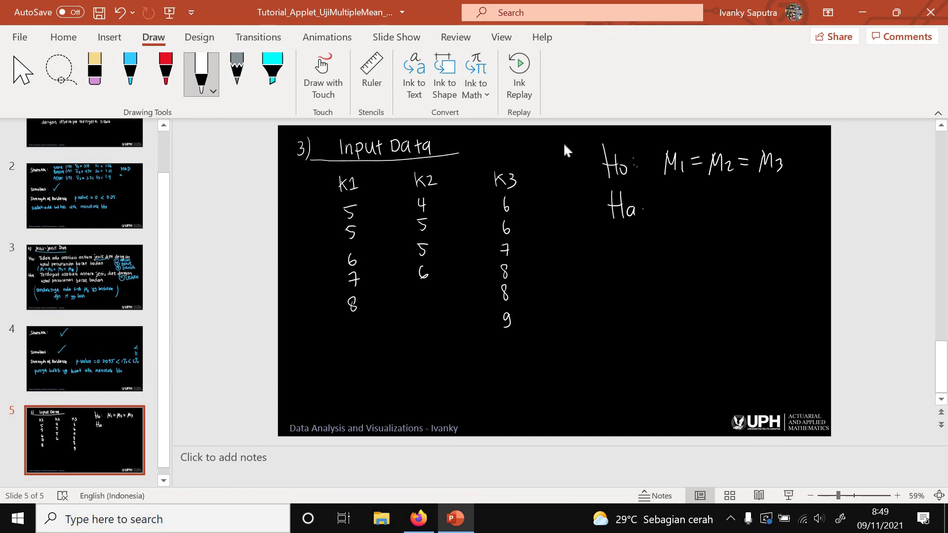
pyautogui.moveTo(679, 198)
pyautogui.mouseDown()
pyautogui.moveTo(674, 213)
pyautogui.moveTo(687, 212)
pyautogui.mouseUp()
pyautogui.moveTo(691, 194)
pyautogui.mouseDown()
pyautogui.moveTo(692, 212)
pyautogui.moveTo(702, 211)
pyautogui.mouseUp()
pyautogui.moveTo(712, 204); pyautogui.dragTo(714, 193)
pyautogui.moveTo(719, 202); pyautogui.dragTo(726, 211)
pyautogui.moveTo(730, 195)
pyautogui.mouseDown()
pyautogui.moveTo(735, 213)
pyautogui.moveTo(771, 215)
pyautogui.mouseUp()
pyautogui.moveTo(795, 201); pyautogui.dragTo(807, 213)
pyautogui.moveTo(811, 202); pyautogui.dragTo(818, 212)
pyautogui.moveTo(681, 244); pyautogui.dragTo(699, 228)
pyautogui.moveTo(695, 236)
pyautogui.mouseDown()
pyautogui.moveTo(693, 251)
pyautogui.moveTo(739, 249)
pyautogui.mouseUp()
pyautogui.moveTo(751, 228); pyautogui.dragTo(759, 242)
pyautogui.moveTo(761, 236); pyautogui.dragTo(777, 233)
pyautogui.moveTo(786, 226); pyautogui.dragTo(785, 240)
pyautogui.moveTo(781, 232); pyautogui.dragTo(796, 240)
pyautogui.moveTo(800, 235); pyautogui.dragTo(810, 240)
pyautogui.moveTo(811, 235); pyautogui.dragTo(816, 240)
pyautogui.moveTo(507, 159)
pyautogui.mouseDown()
pyautogui.moveTo(346, 326)
pyautogui.moveTo(519, 164)
pyautogui.mouseUp()
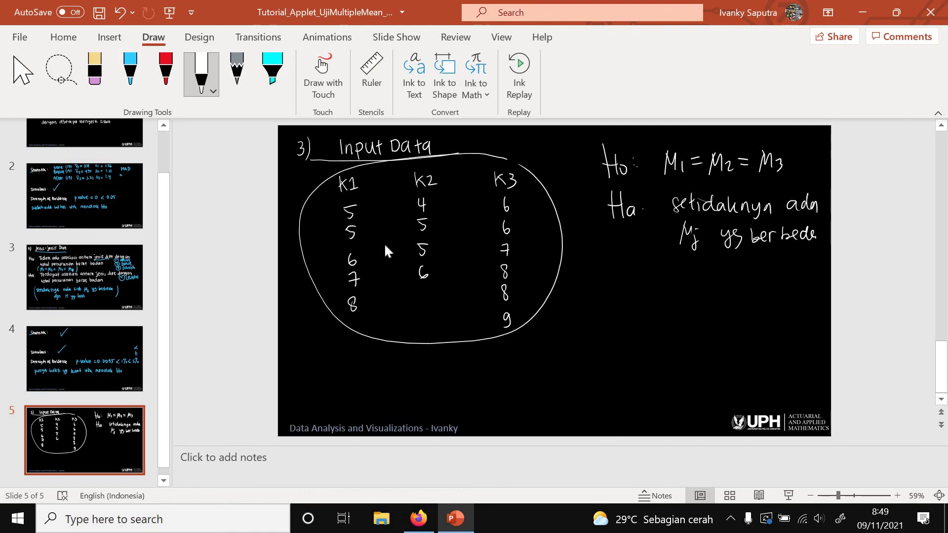
# Step: Switch to the applet in Firefox, clear the sample data, and enter the column headings K1, K2 and K3
pyautogui.hotkey('alt', 'Tab')
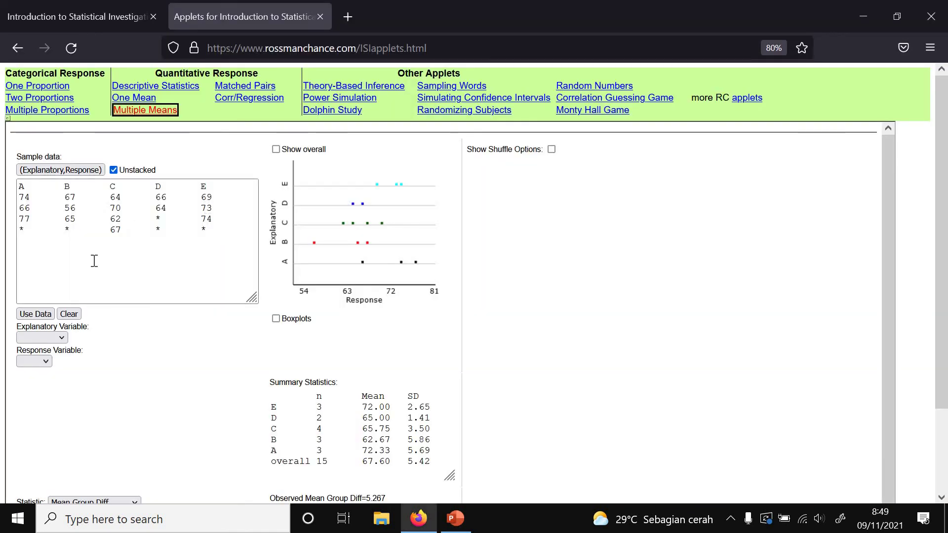
pyautogui.click(68, 314)
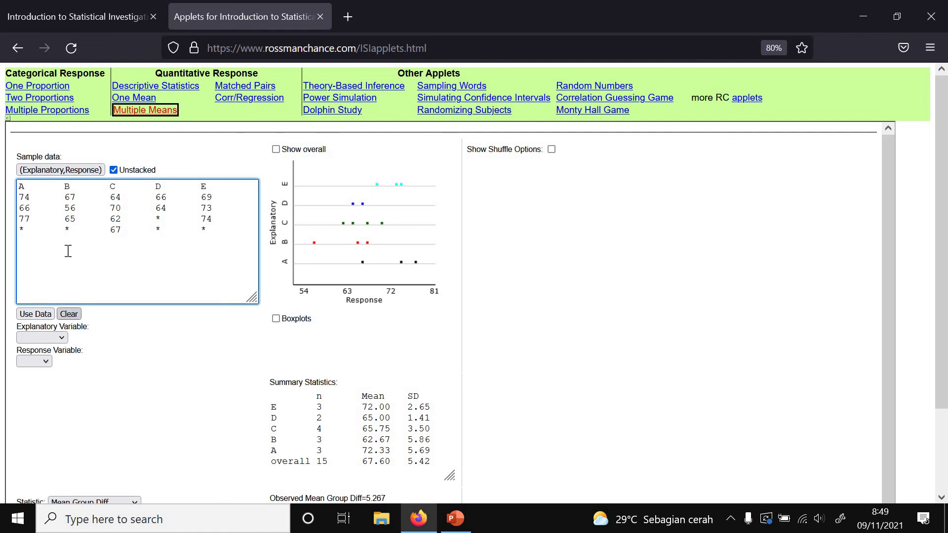
pyautogui.click(56, 218)
pyautogui.write('K1 ')
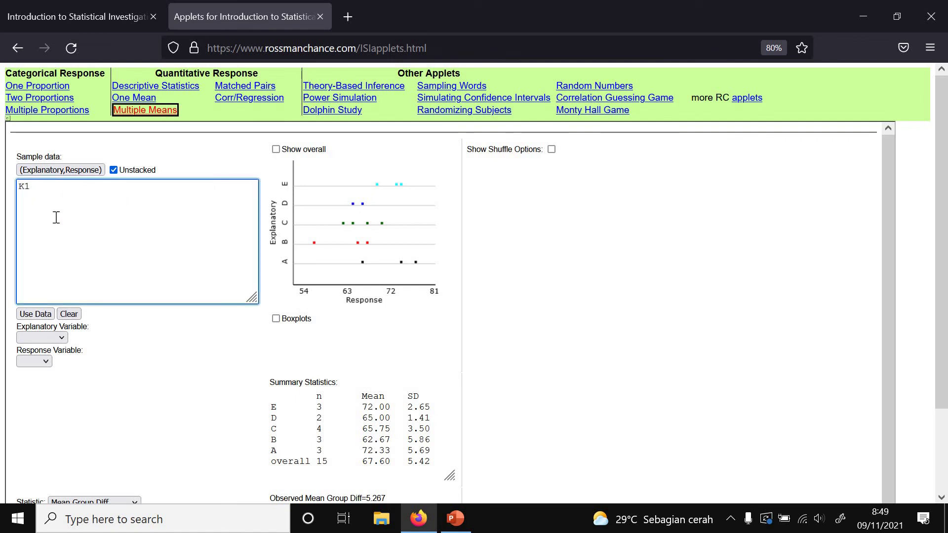
pyautogui.write('   K2     K3')
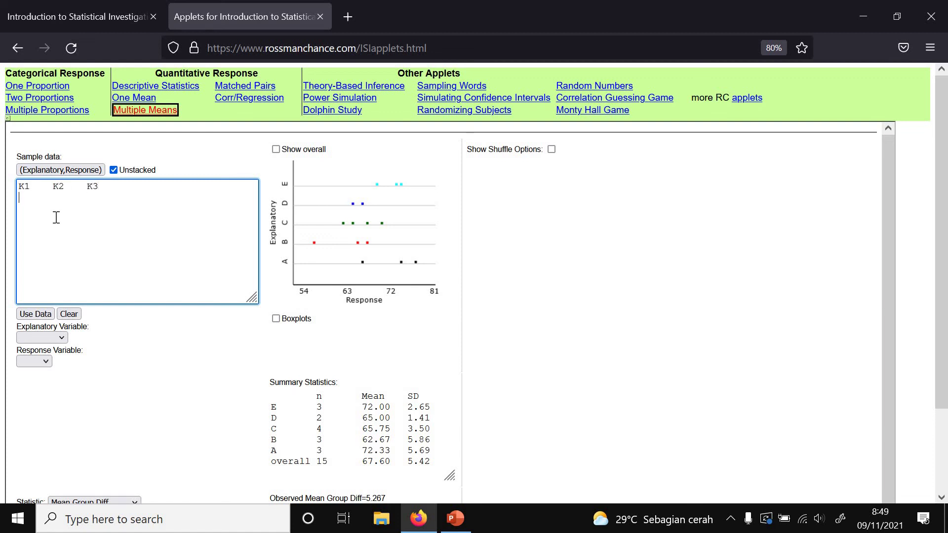
# Step: Enter 5, 4, 6 as the first data row and duplicate it to fill six rows under the headings
pyautogui.hotkey('alt', 'Tab')
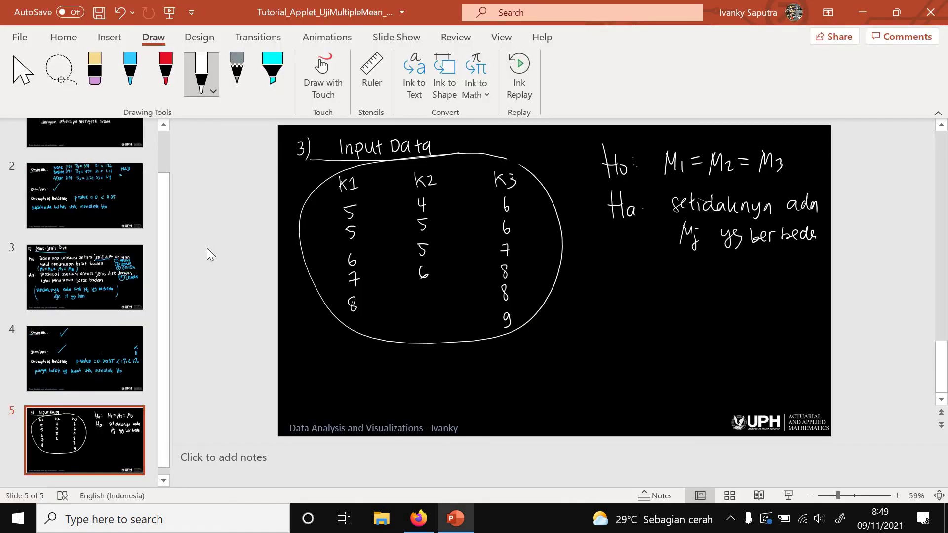
pyautogui.hotkey('alt', 'Tab')
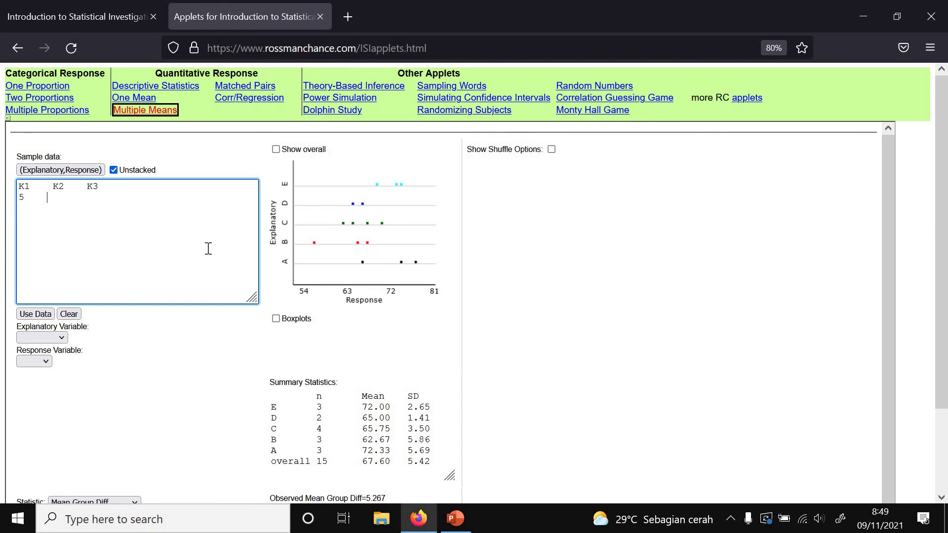
pyautogui.write('4')
pyautogui.hotkey('shift', 'Home')
pyautogui.hotkey('ctrl', 'c')
pyautogui.press('End')
pyautogui.press('Return')
pyautogui.hotkey('ctrl', 'v')
pyautogui.press('Return')
pyautogui.hotkey('ctrl', 'v')
# Step: Check the slide's table and change the K2 value in the second data row to 5
pyautogui.hotkey('alt', 'Tab')
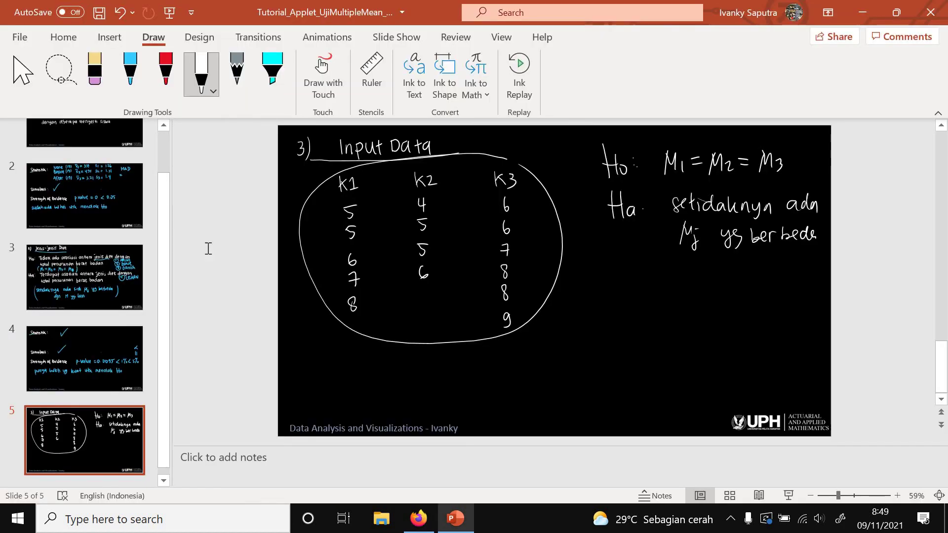
pyautogui.hotkey('alt', 'Tab')
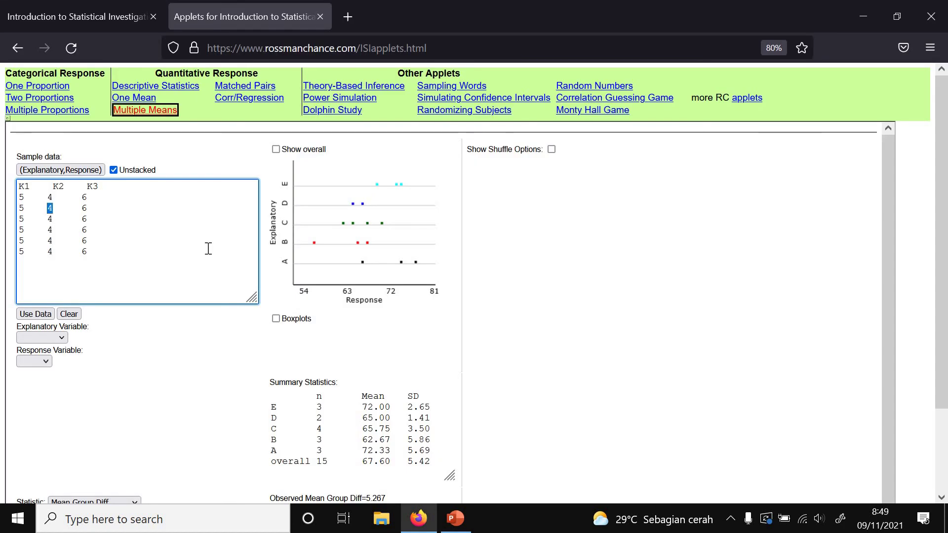
pyautogui.write('5')
pyautogui.press('Down')
# Step: Change the third data row to 6, 5, 7 to match the slide's table
pyautogui.hotkey('alt', 'Tab')
pyautogui.hotkey('alt', 'Tab')
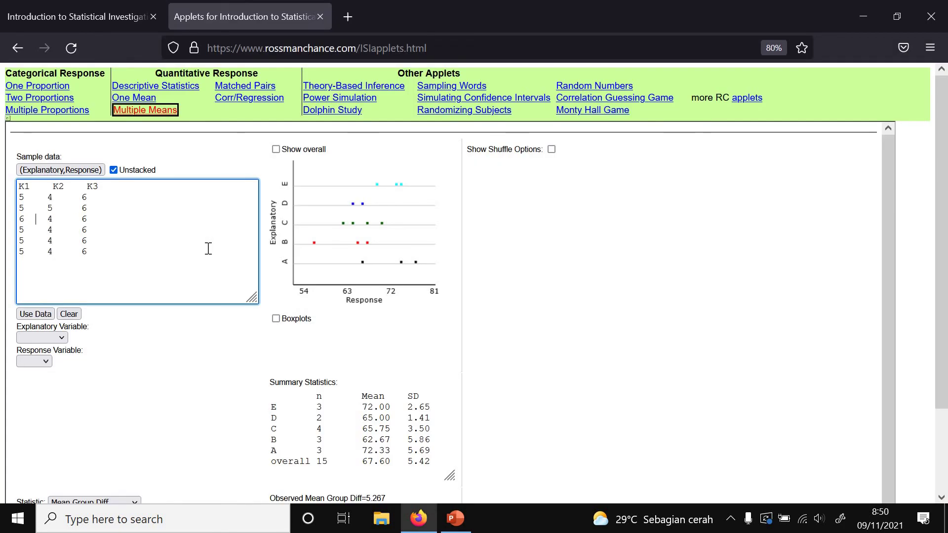
pyautogui.press('Right')
pyautogui.hotkey('shift', 'Right')
pyautogui.write('5')
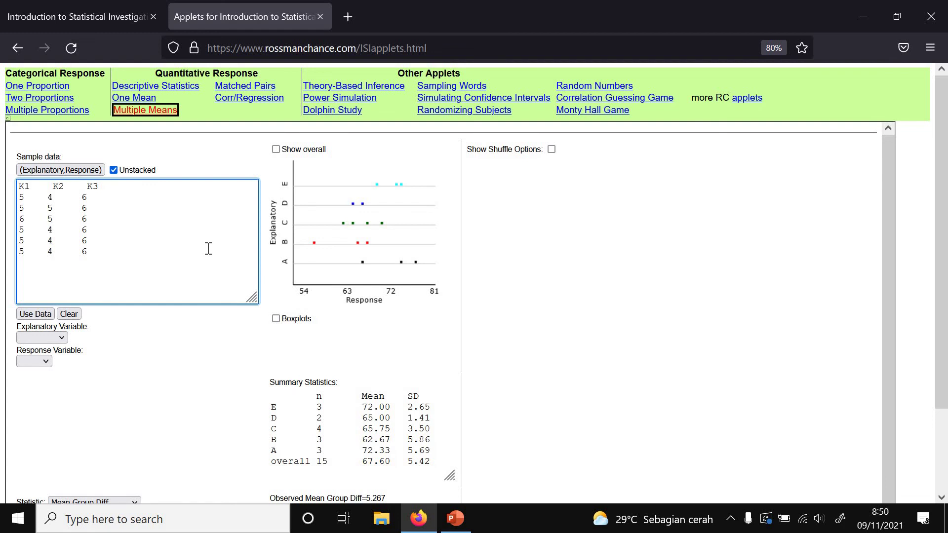
pyautogui.press('Right')
pyautogui.hotkey('shift', 'Right')
pyautogui.write('7')
# Step: Change the fourth data row to 7, 6, 8 to match the slide's table
pyautogui.hotkey('alt', 'Tab')
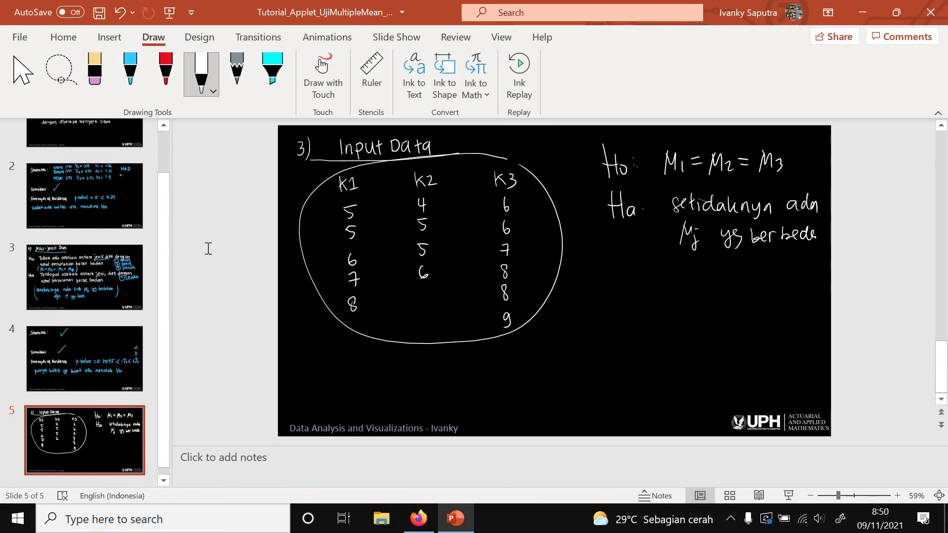
pyautogui.hotkey('alt', 'Tab')
pyautogui.press('Right')
pyautogui.hotkey('shift', 'Right')
pyautogui.write('7')
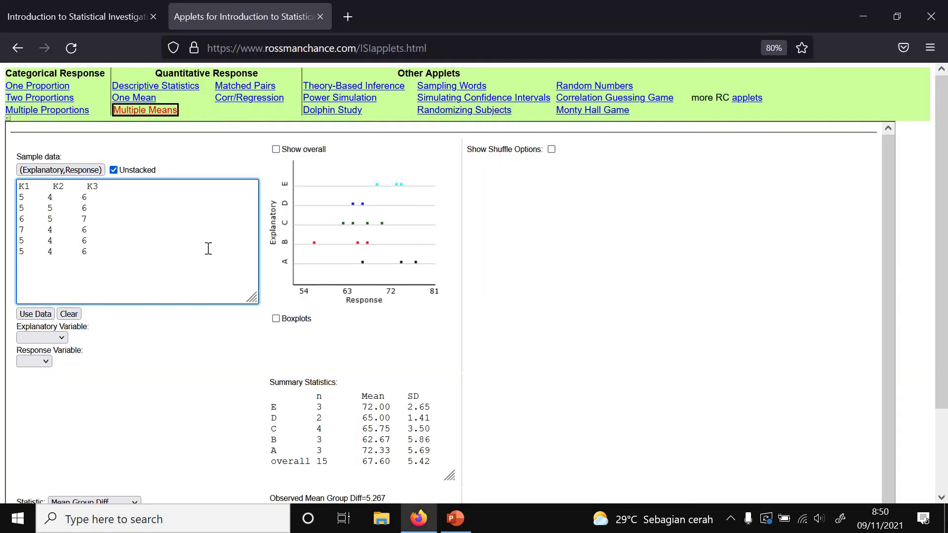
pyautogui.press('Right')
pyautogui.hotkey('shift', 'Right')
pyautogui.write('6')
pyautogui.hotkey('shift', 'Right')
pyautogui.write('8')
# Step: Change the fifth data row to 8, *, 8, using the asterisk for the missing K2 value
pyautogui.hotkey('alt', 'Tab')
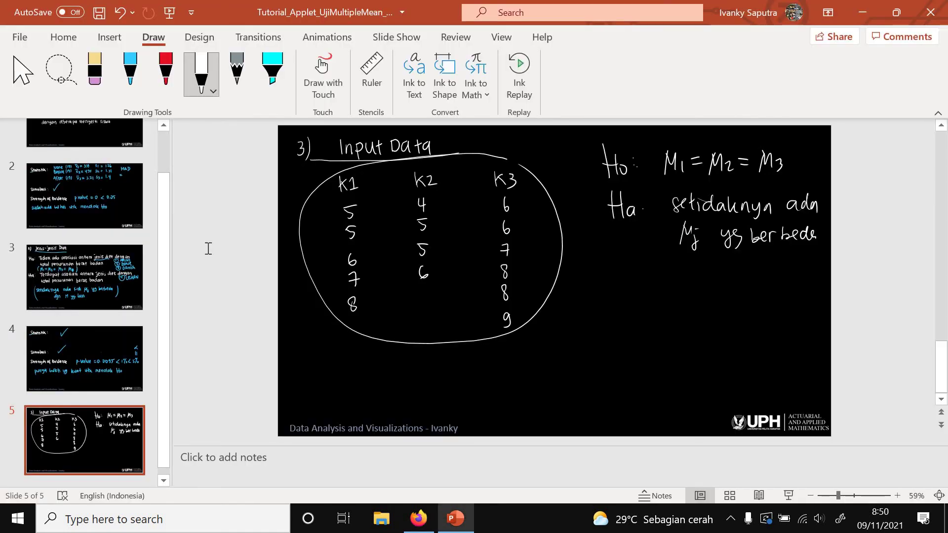
pyautogui.hotkey('alt', 'Tab')
pyautogui.hotkey('shift', 'Right')
pyautogui.write('8\t')
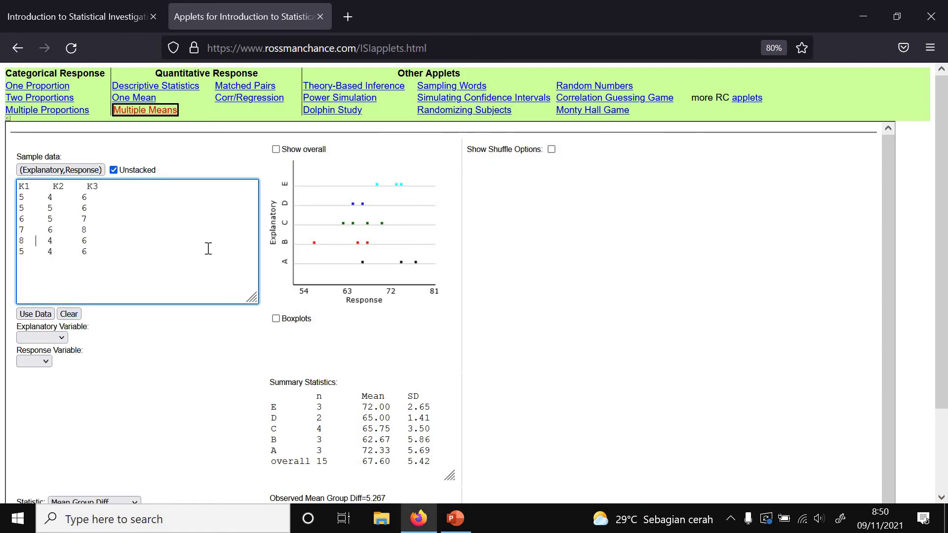
pyautogui.write('*\t')
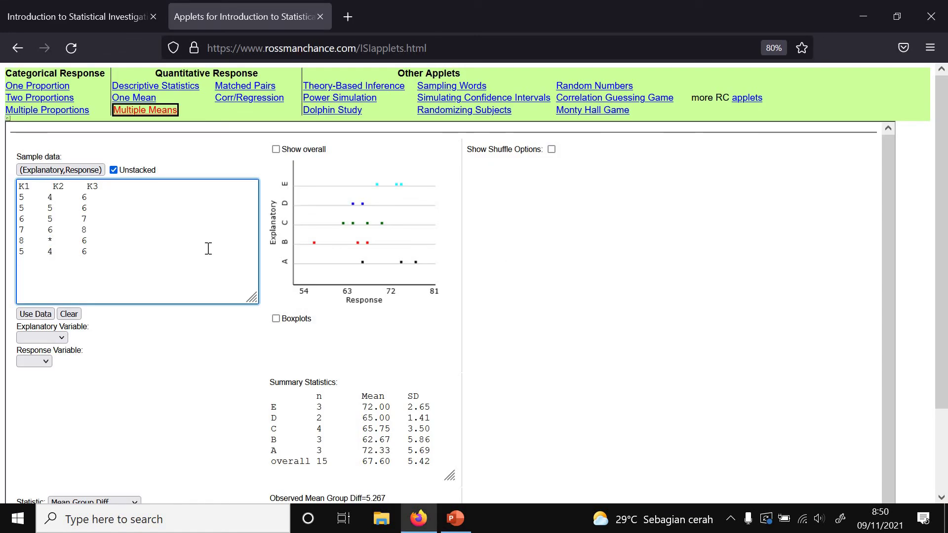
pyautogui.write('8 ')
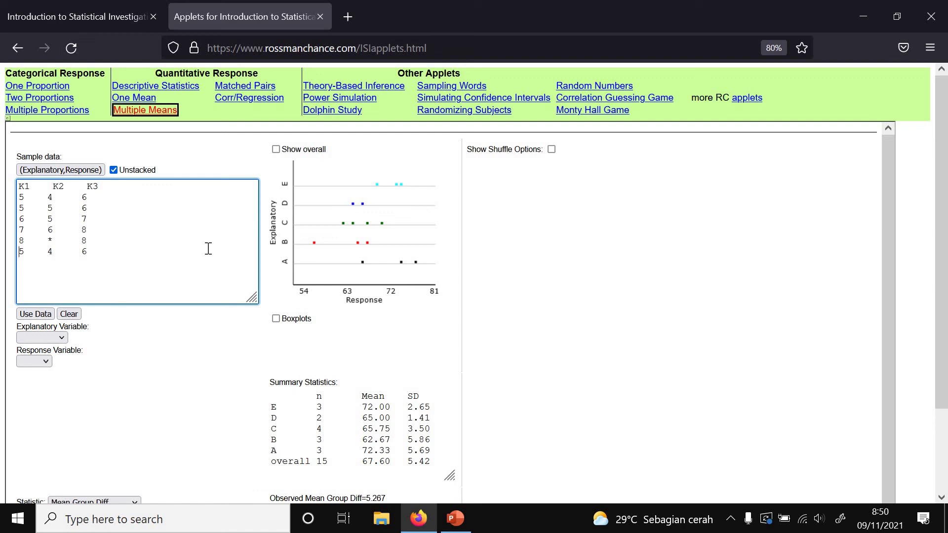
# Step: Change the sixth data row to *, *, 9 to match the slide's table, with asterisks for missing K1 and K2 values
pyautogui.write('*\t*')
pyautogui.hotkey('alt', 'Tab')
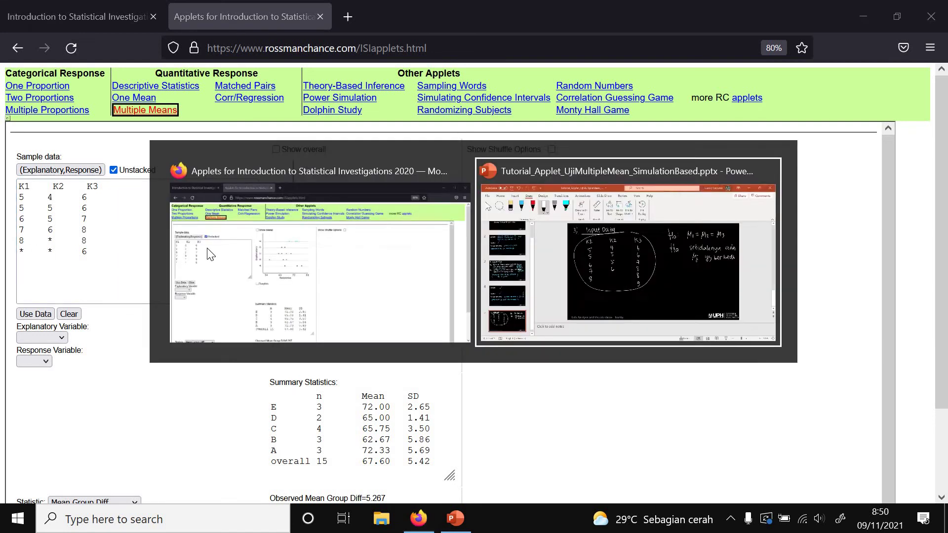
pyautogui.hotkey('alt', 'Tab')
pyautogui.press('Right')
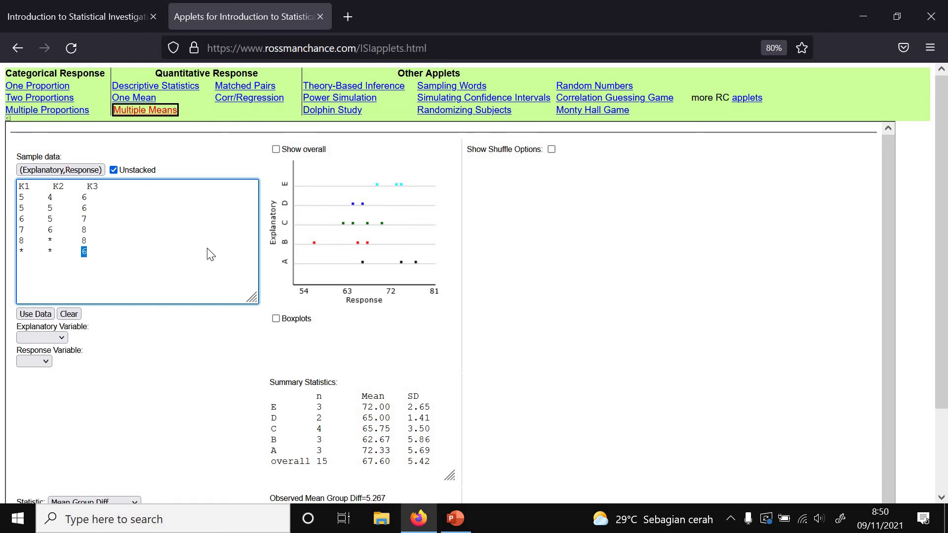
# Step: Load the entered K1–K3 data into the applet and check the observed mean group difference
pyautogui.click(36, 314)
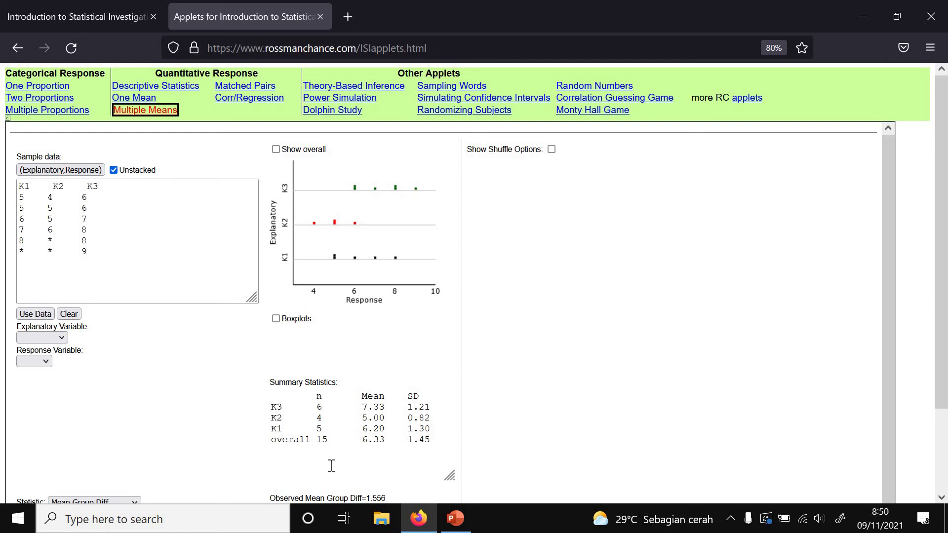
pyautogui.scroll(-2, 334, 469)
pyautogui.doubleClick(379, 432)
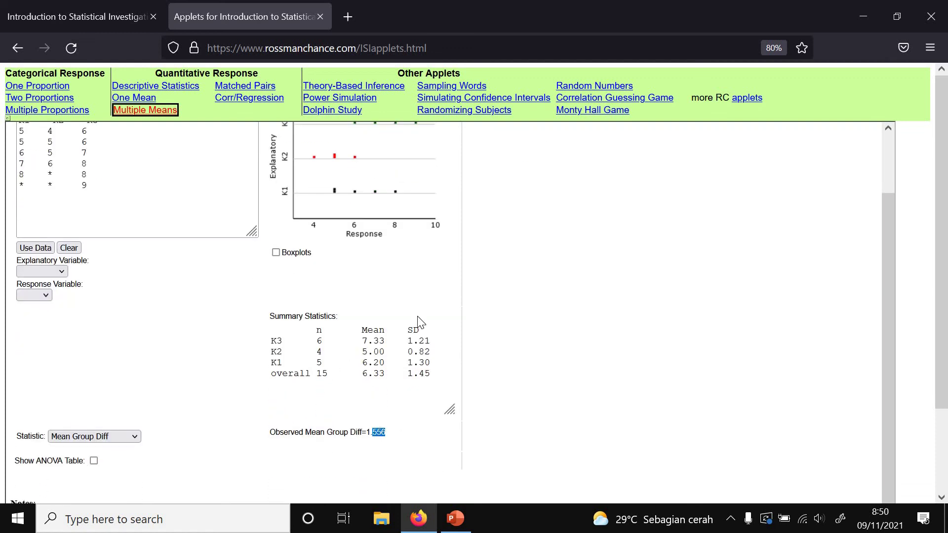
pyautogui.scroll(2, 514, 164)
# Step: Show the shuffle options and run 1000 shuffles of the responses
pyautogui.click(551, 150)
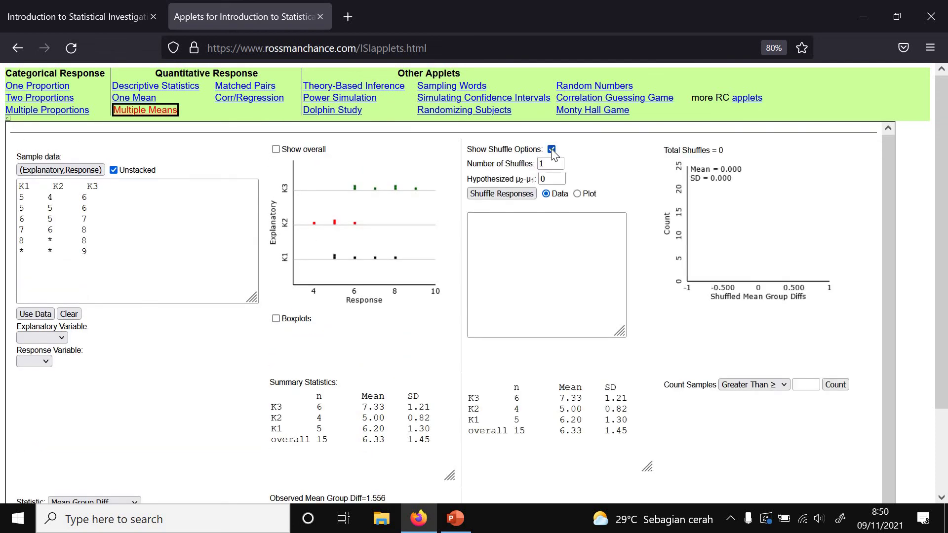
pyautogui.click(547, 164)
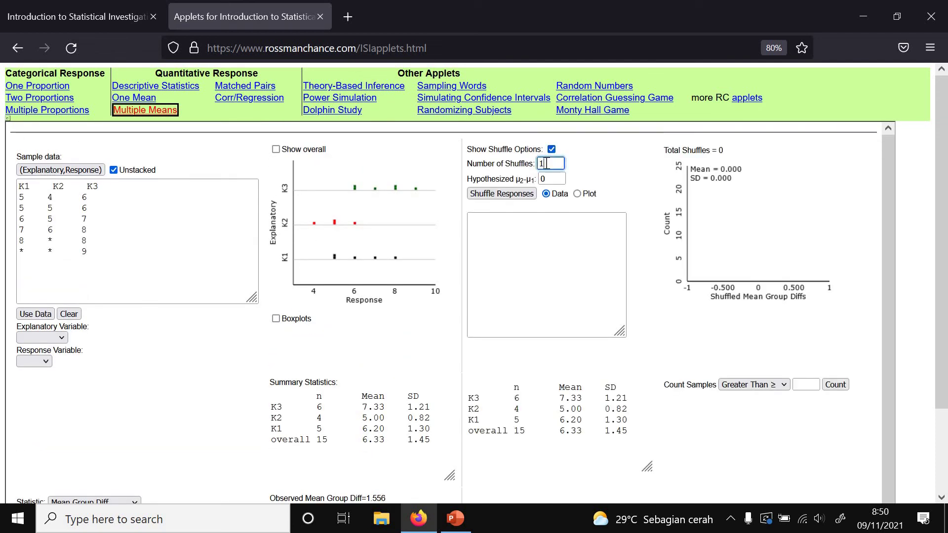
pyautogui.write('000')
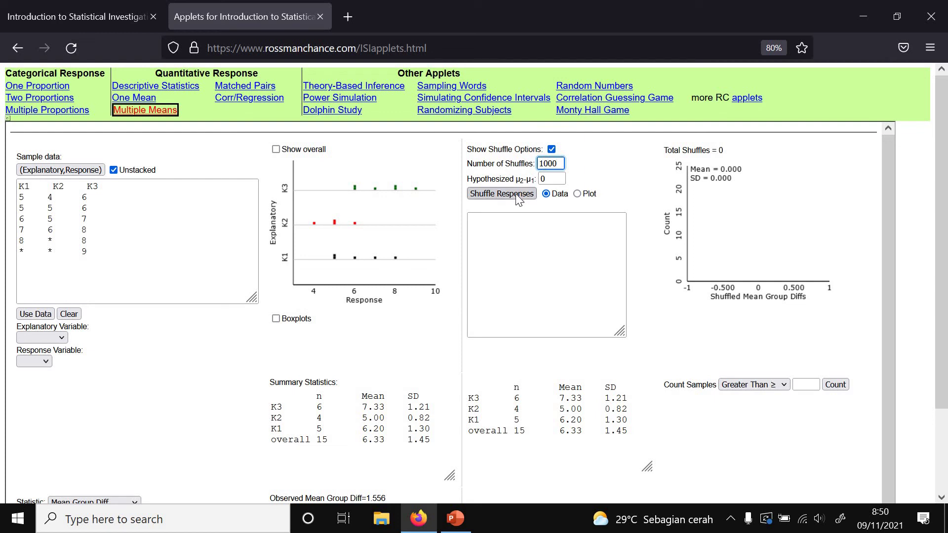
pyautogui.click(518, 194)
# Step: Count the shuffled samples with a mean group difference greater than or equal to 1.556
pyautogui.click(798, 385)
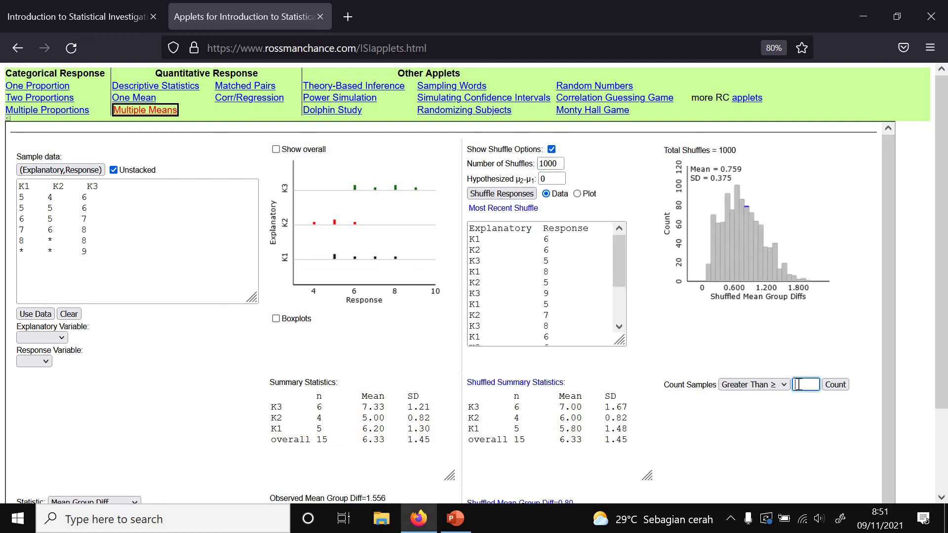
pyautogui.write('1.556')
pyautogui.click(834, 388)
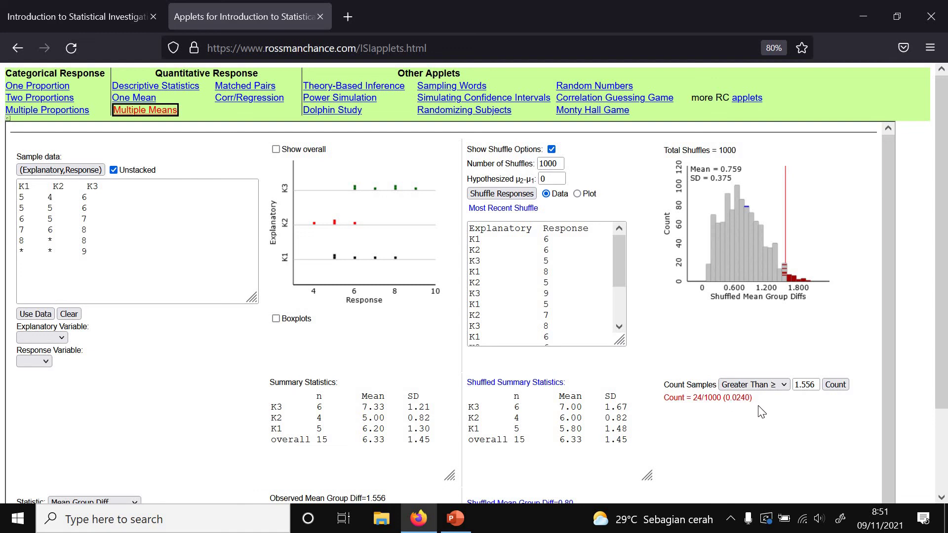
# Step: Switch to the PowerPoint presentation and look back through the earlier slides
pyautogui.hotkey('alt', 'Tab')
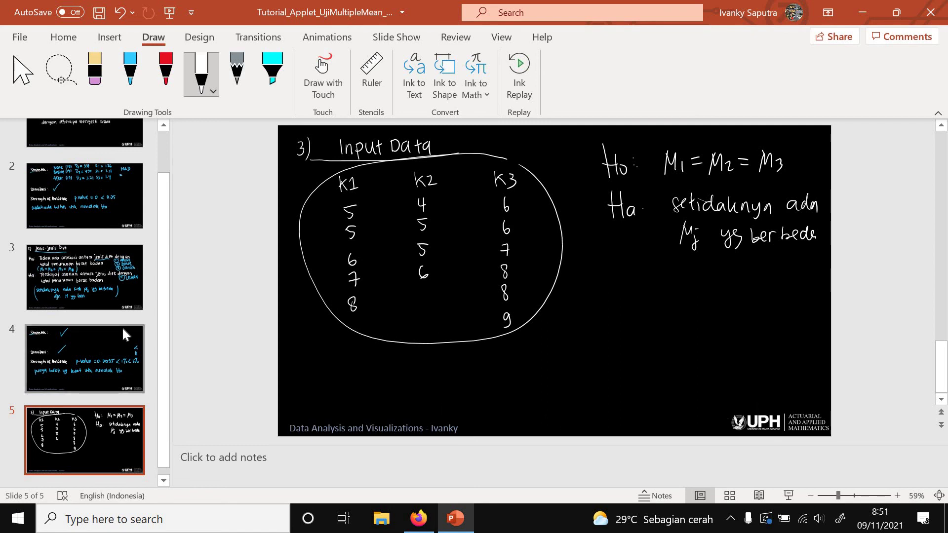
pyautogui.scroll(1, 123, 328)
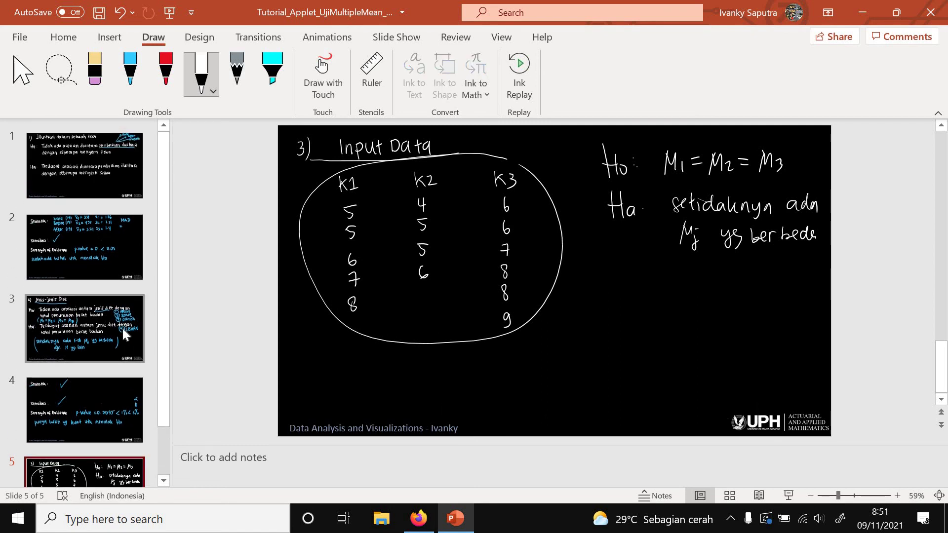